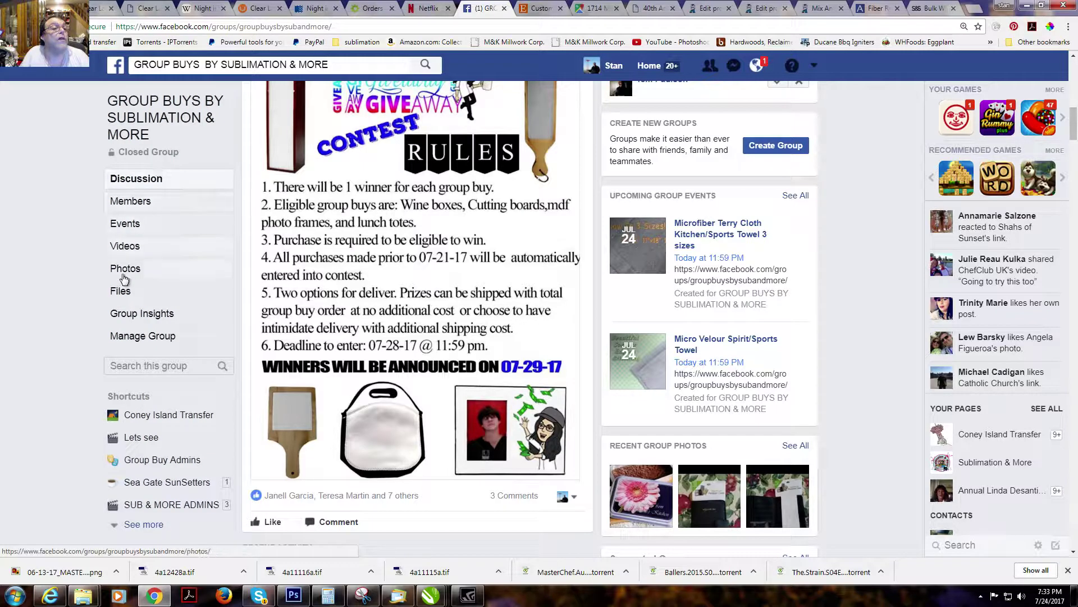
- Download 06-13-17_MASTER_LIP GLOSS TEMPLATE.png from the Facebook group's Files, then return to the desktop
left_click(121, 292)
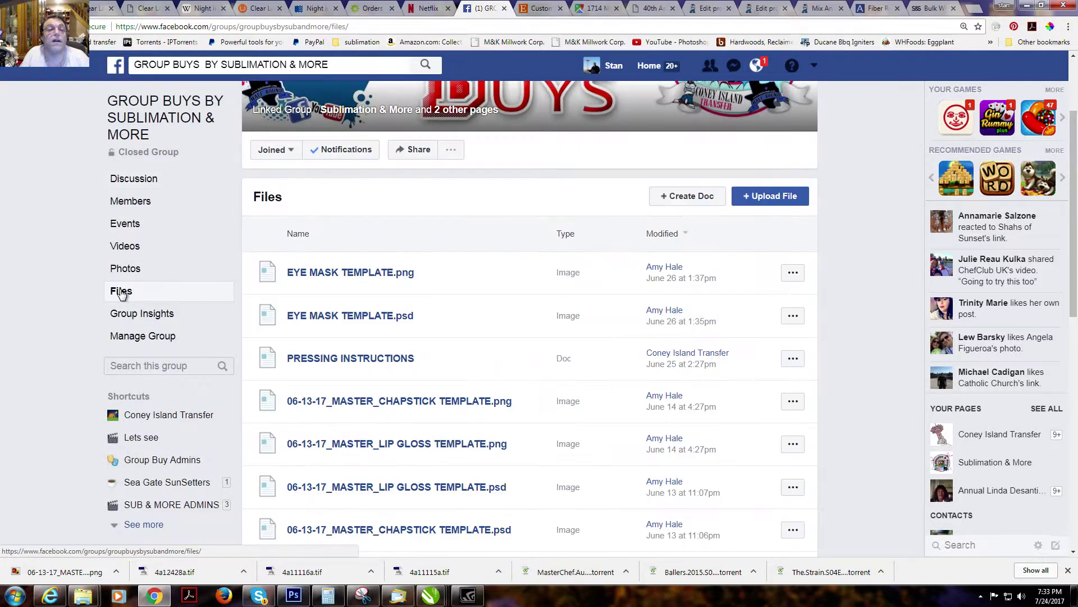
scroll(401, 307, "down", 1)
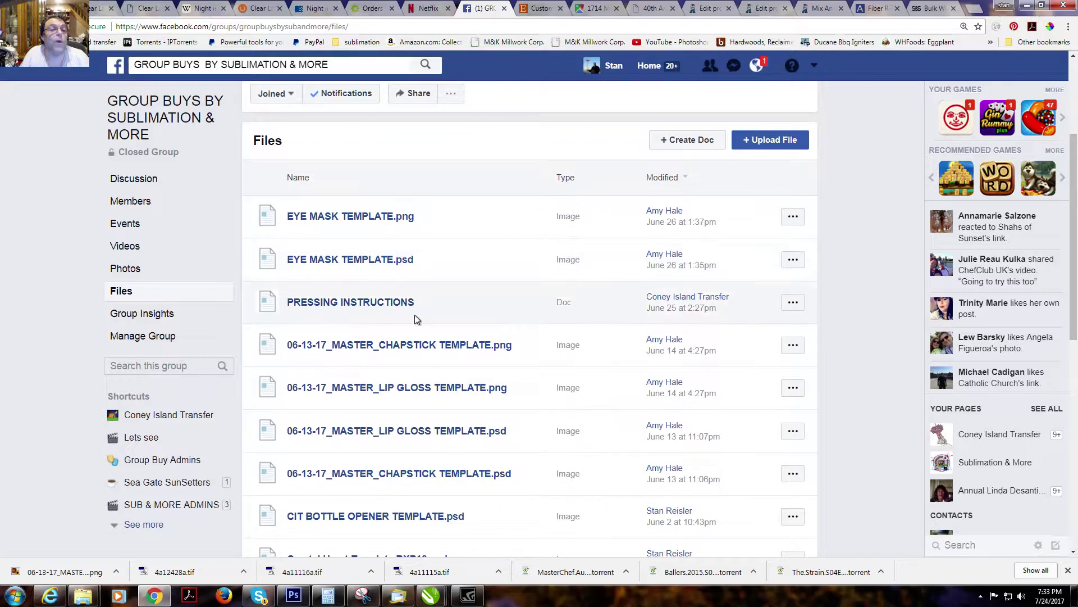
left_click(423, 395)
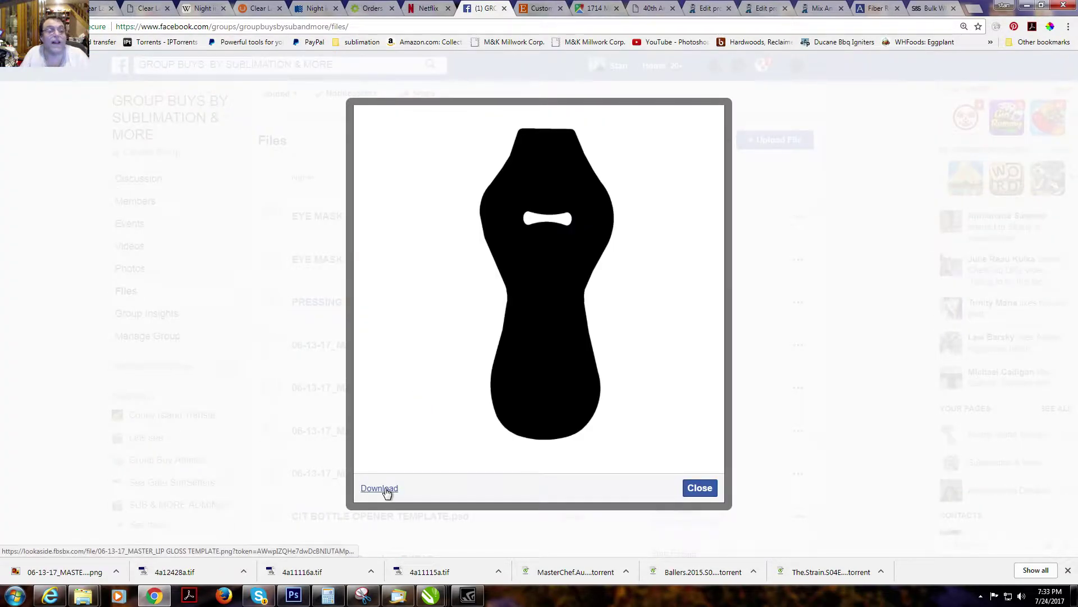
left_click(386, 488)
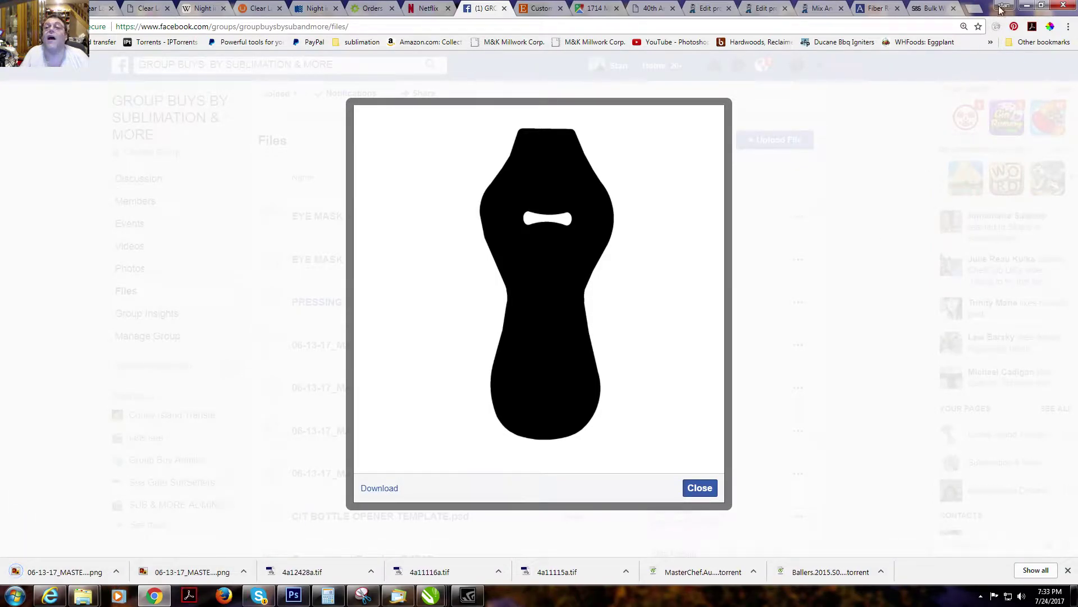
left_click(1031, 7)
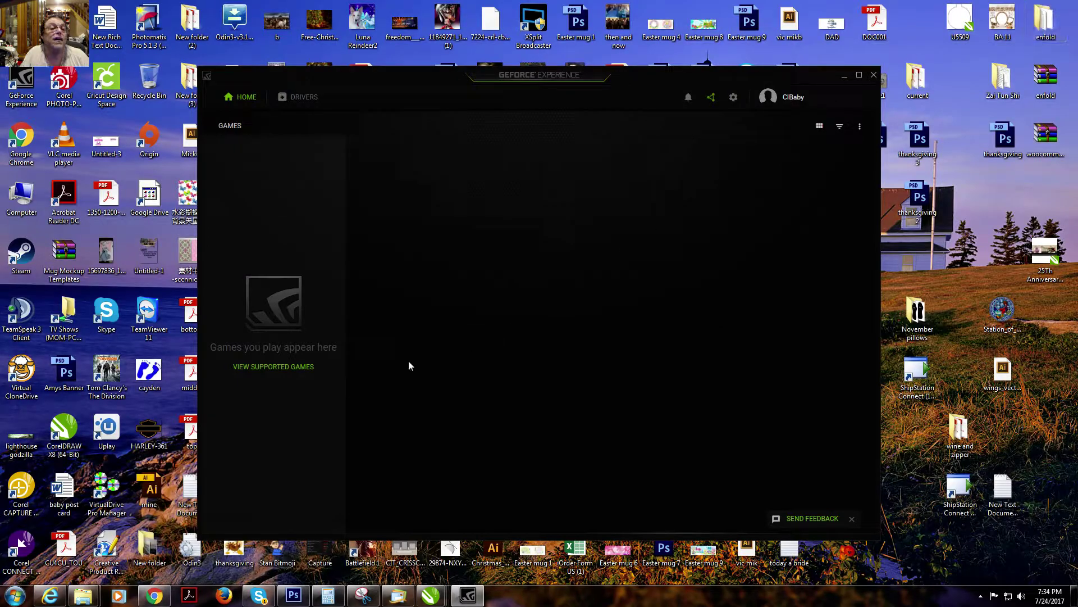
- Import the lip gloss template PNG into the Untitled-3 drawing
mouse_move(433, 596)
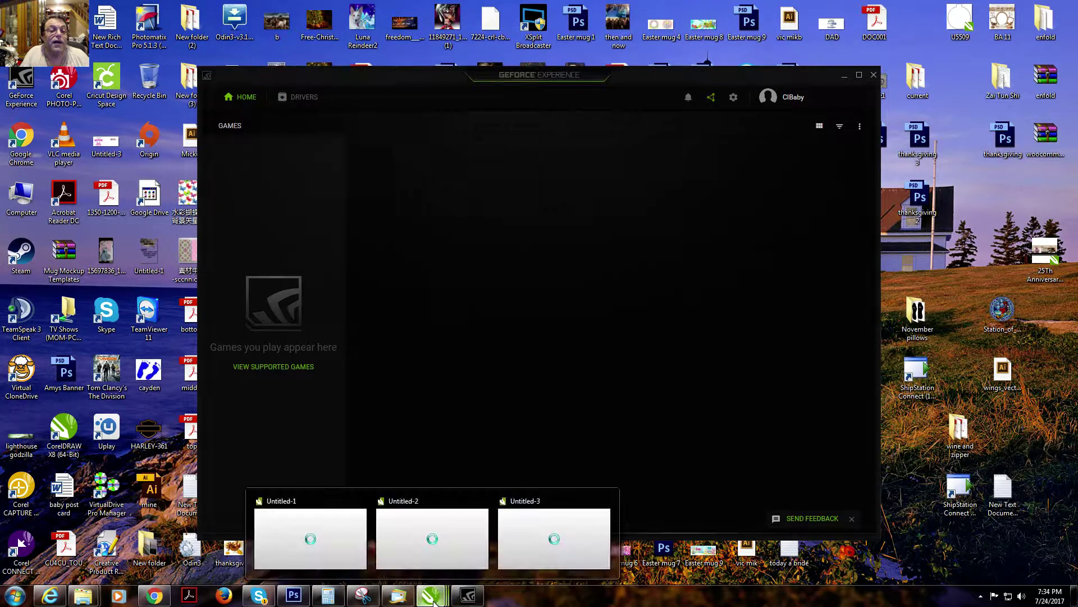
left_click(527, 534)
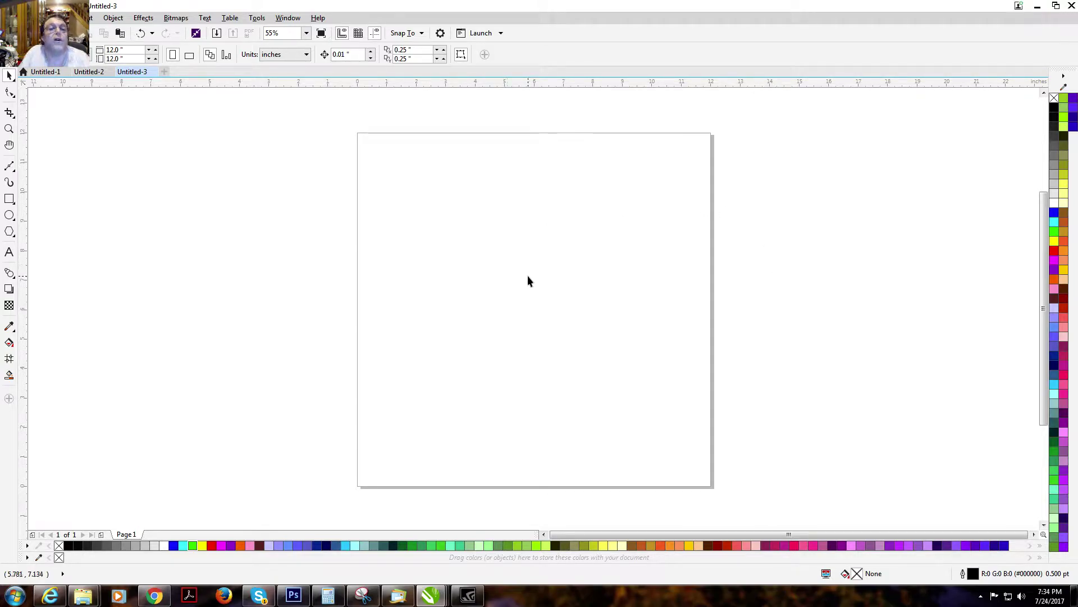
right_click(526, 260)
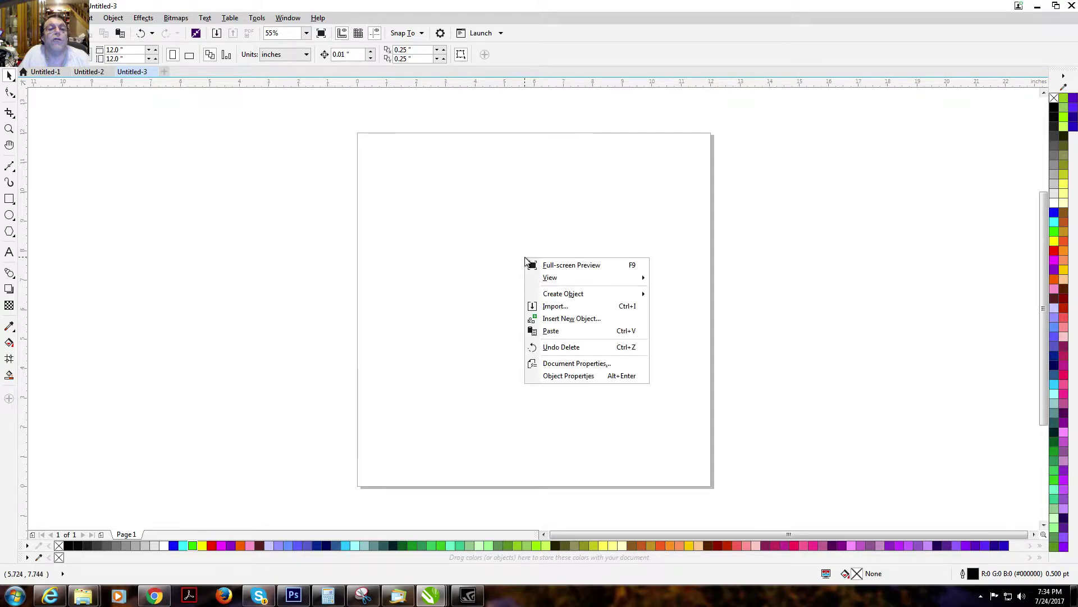
left_click(563, 307)
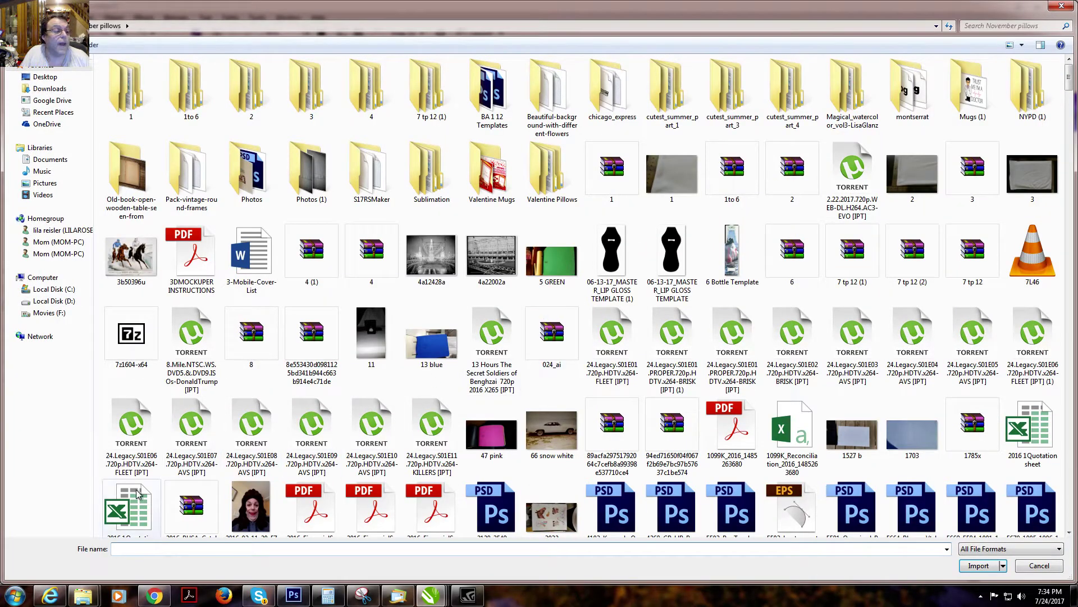
type("06")
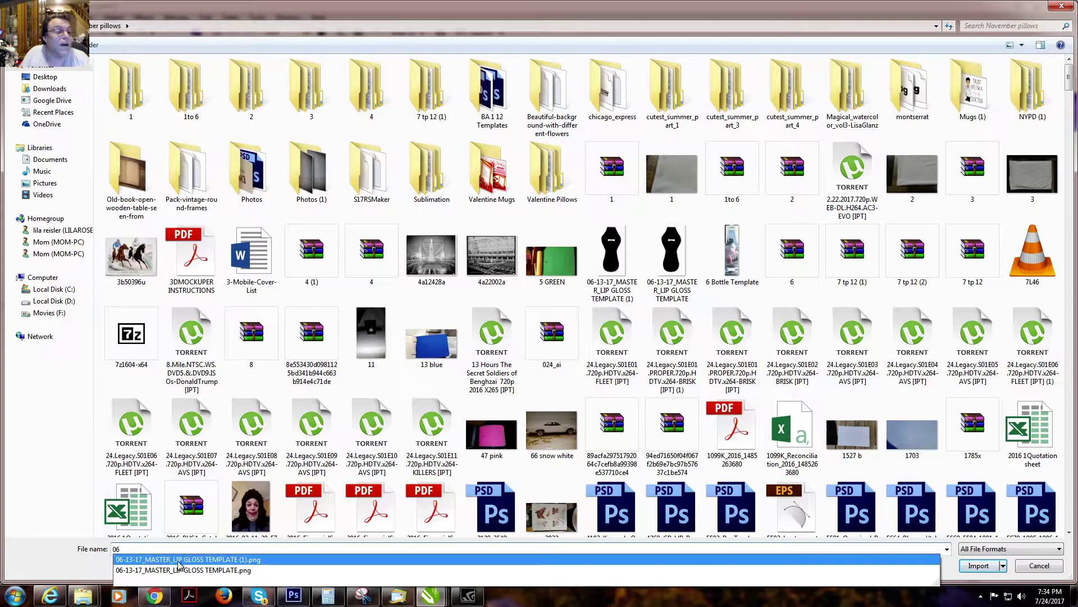
left_click(194, 559)
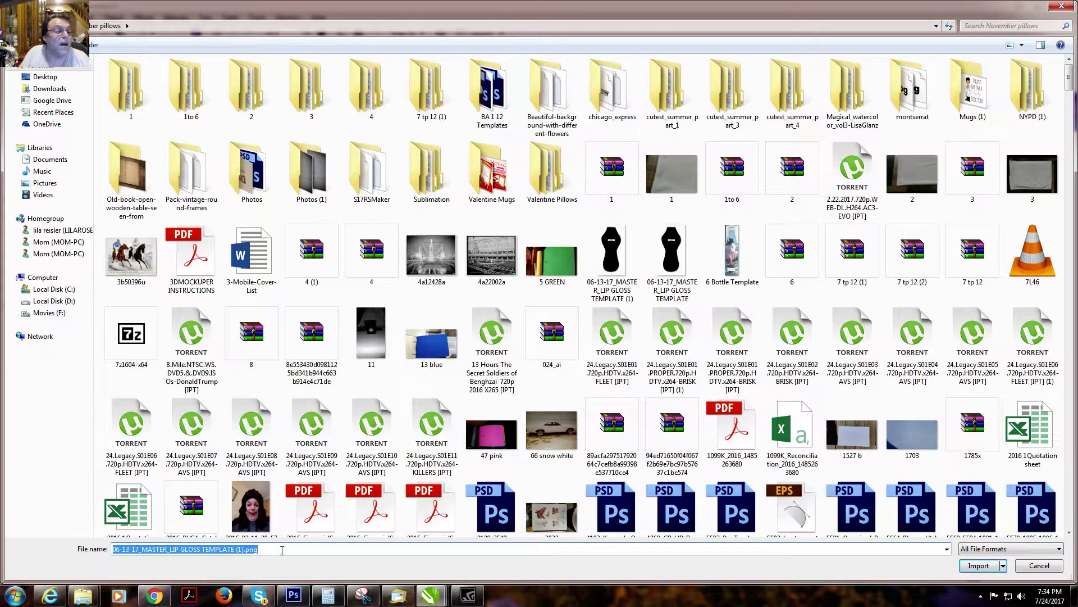
left_click(979, 565)
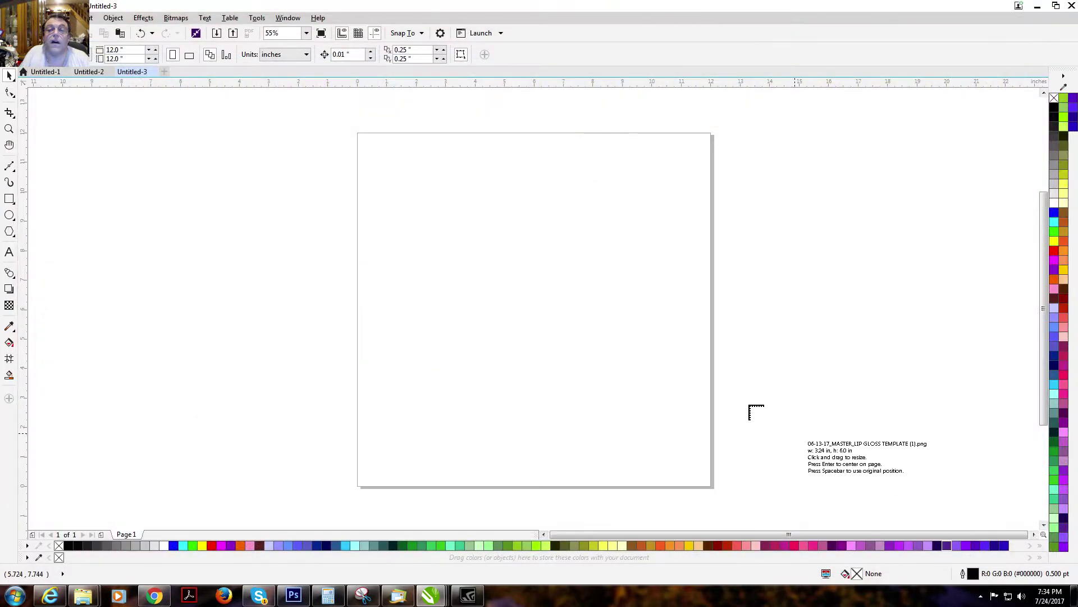
- Place the 3.24 × 6.0 in template on the page and move it near the centre
left_click(496, 195)
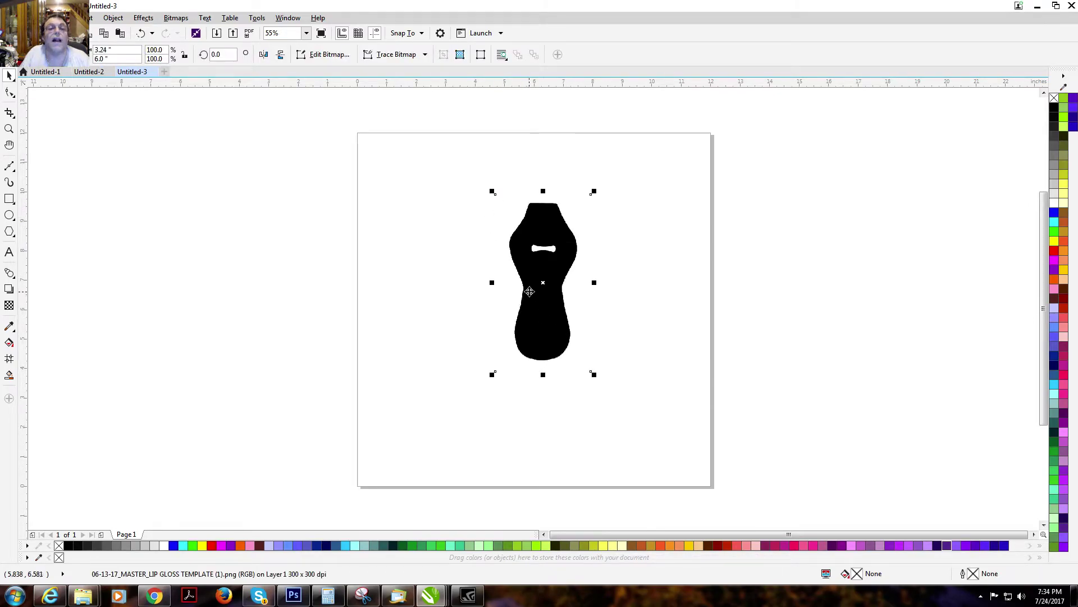
left_click_drag(541, 285, 528, 310)
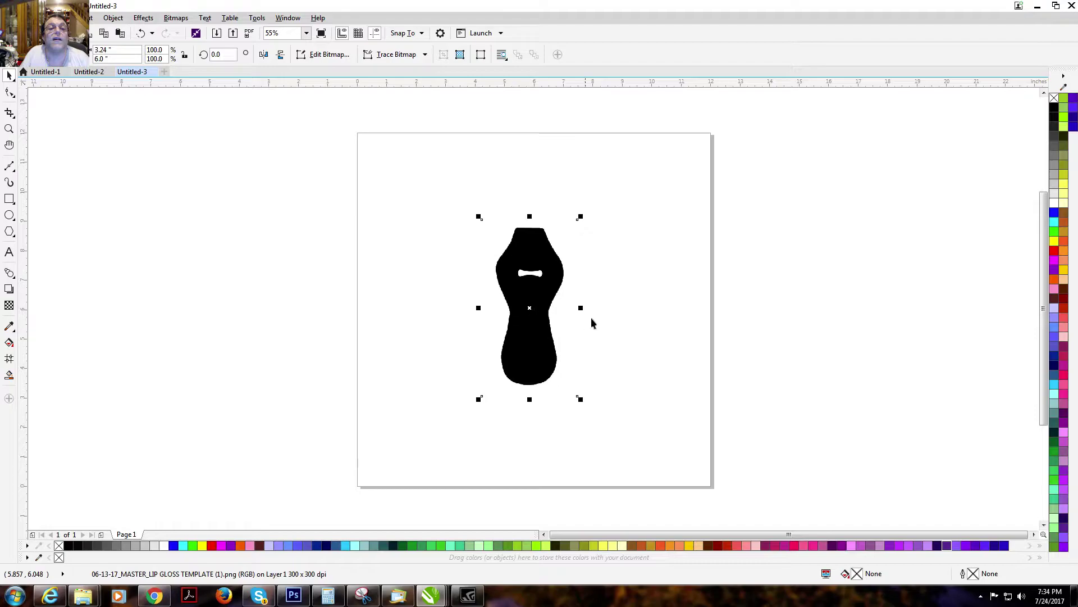
left_click(659, 292)
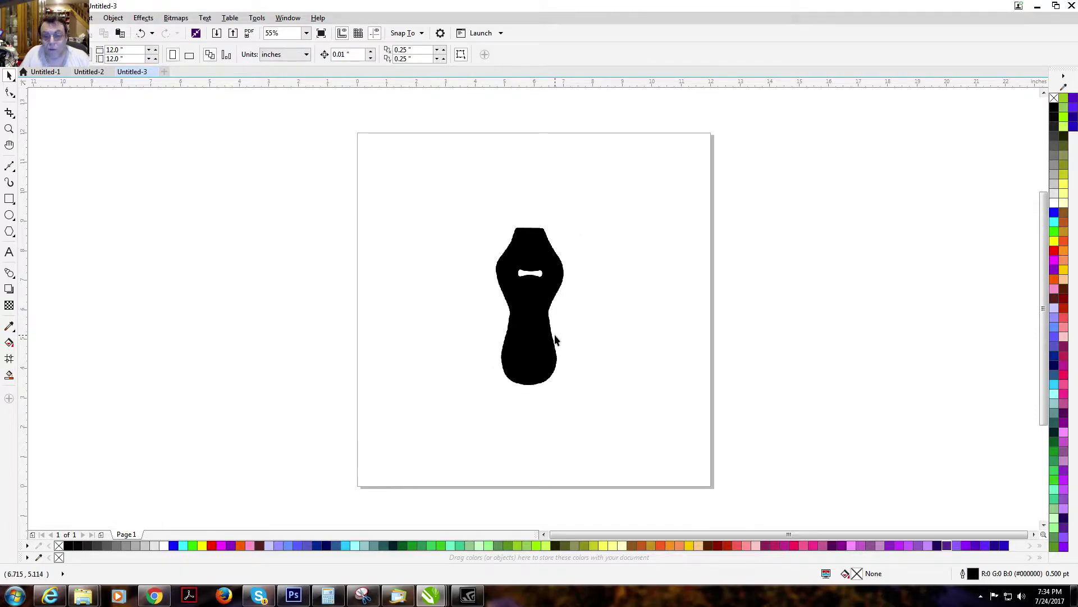
- Import the face photo JPG and place it in the drawing
right_click(220, 214)
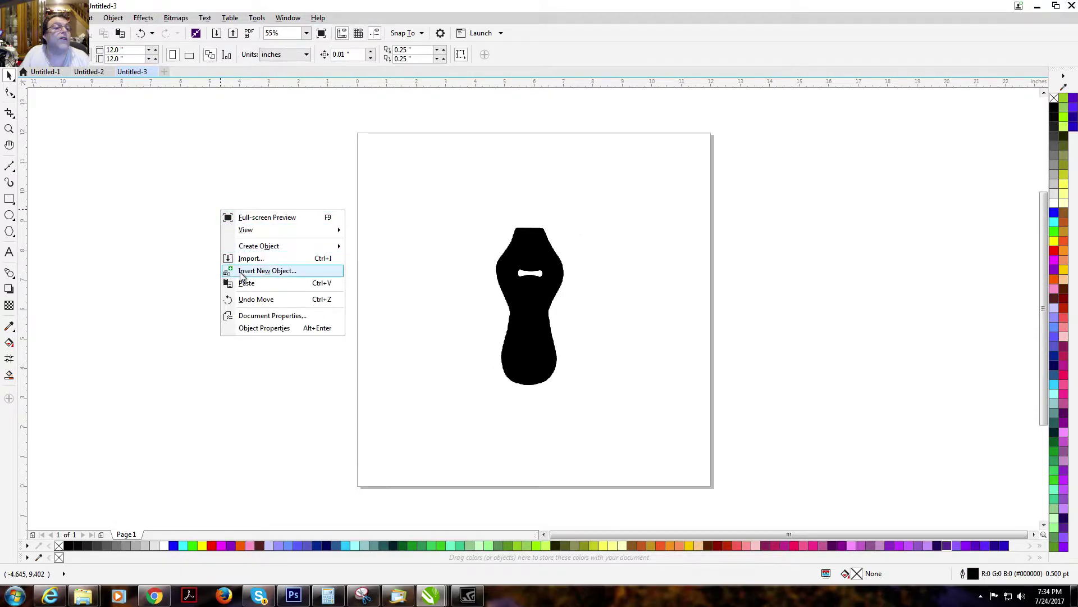
mouse_move(270, 246)
left_click(170, 187)
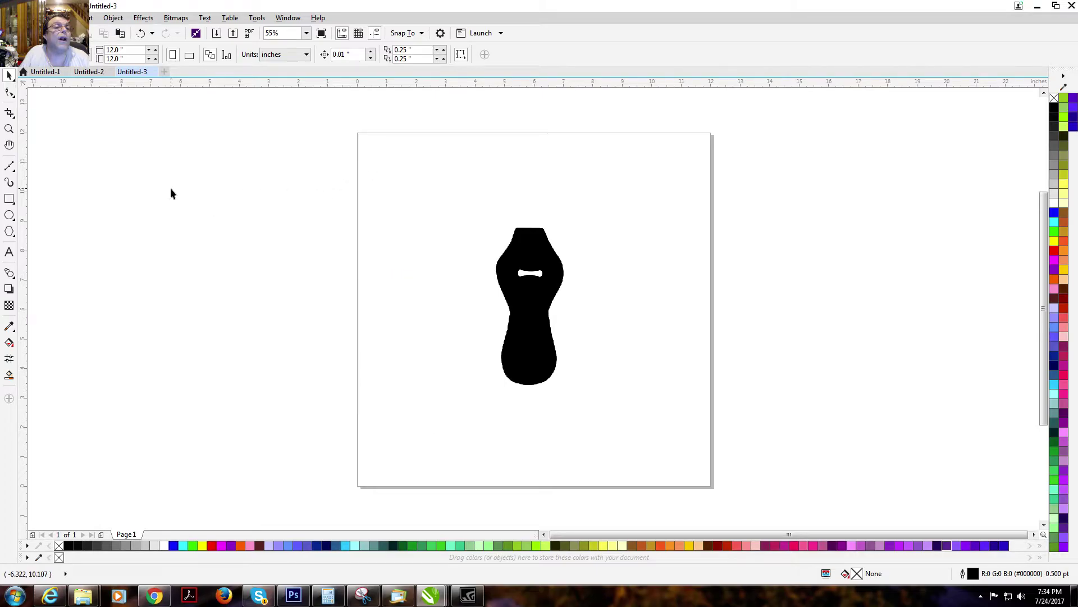
right_click(170, 188)
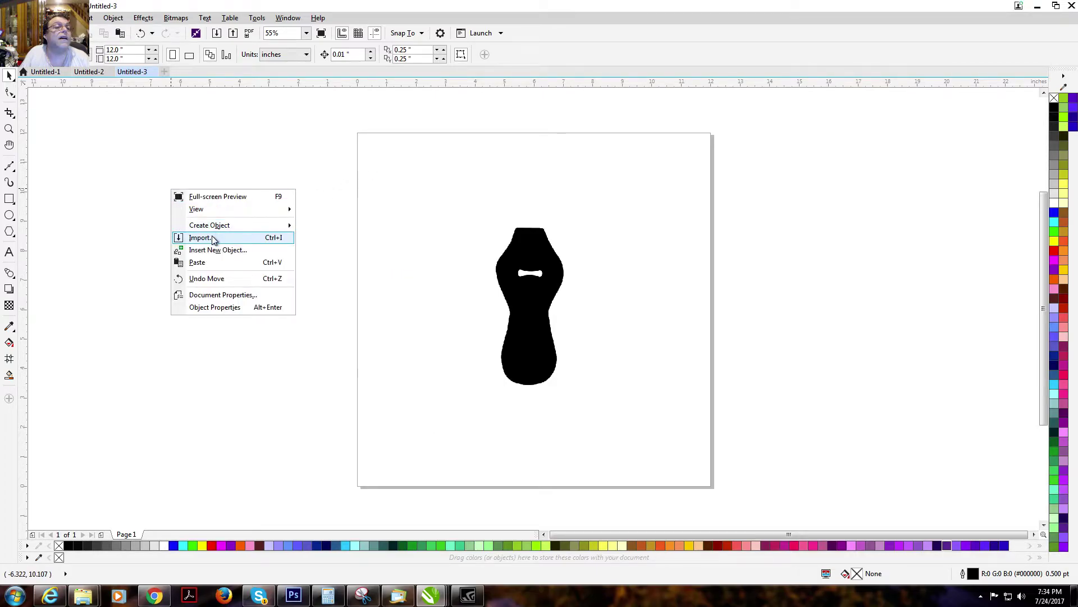
left_click(201, 238)
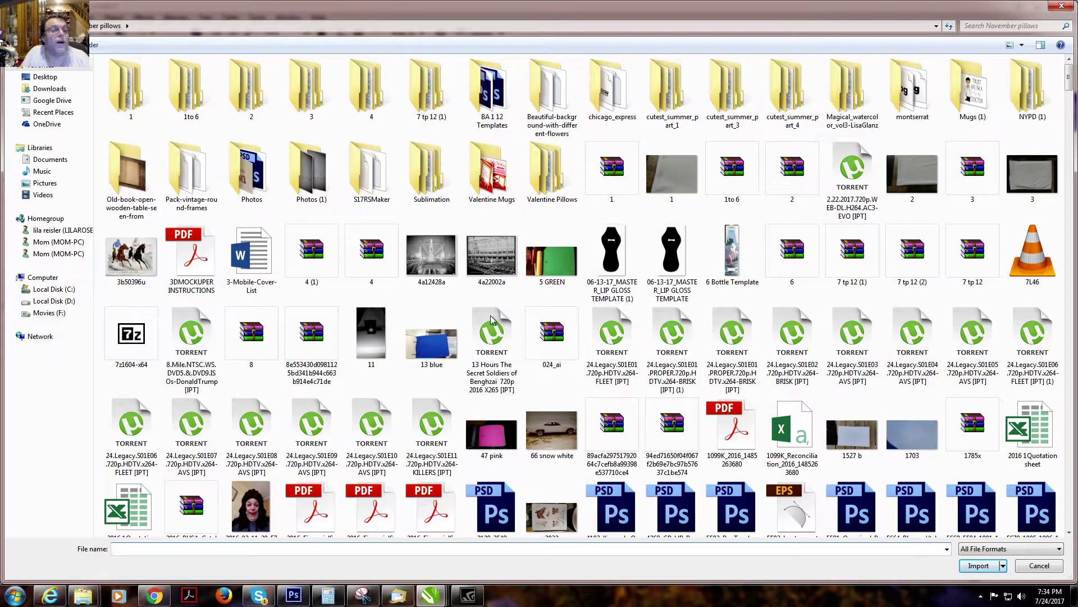
double_click(258, 506)
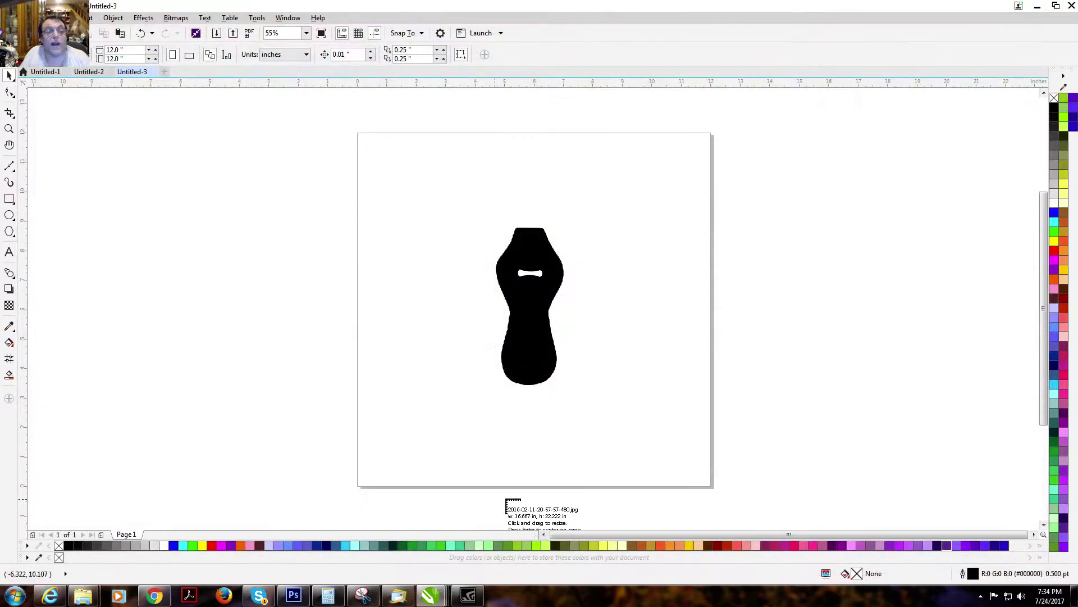
left_click(237, 194)
- Scale the face photo down to 27.3% and position it left of the template
left_click_drag(490, 490, 330, 381)
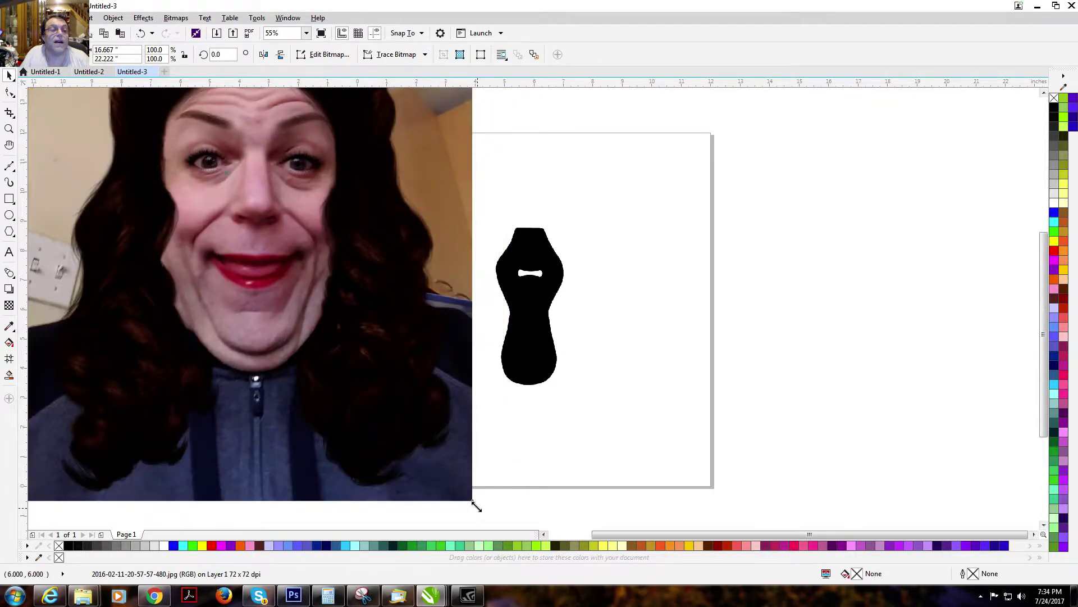
left_click_drag(472, 501, 248, 199)
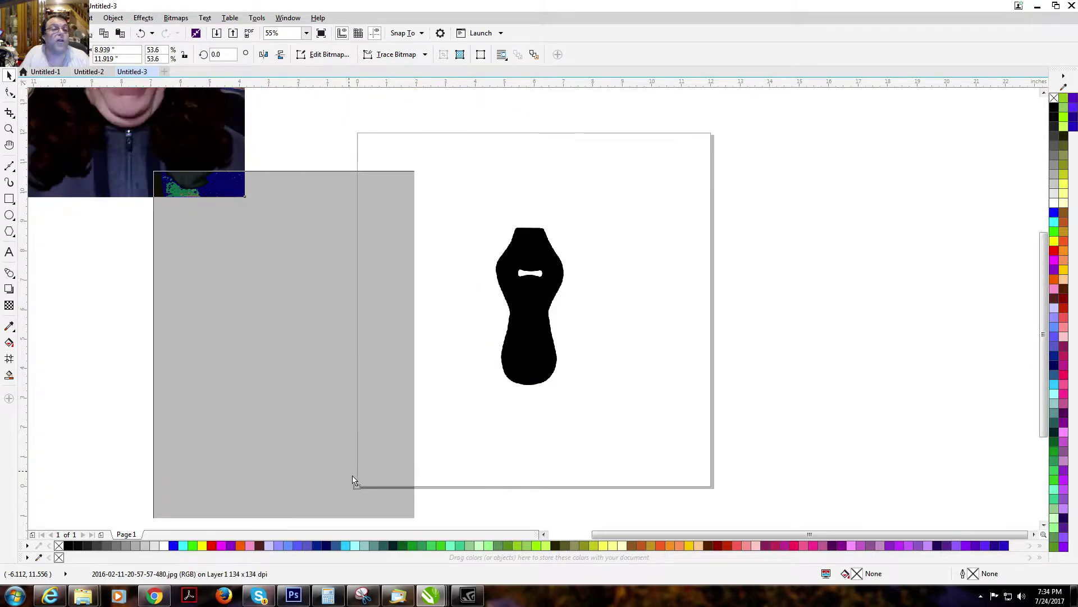
left_click_drag(442, 145, 337, 287)
left_click_drag(257, 399, 418, 326)
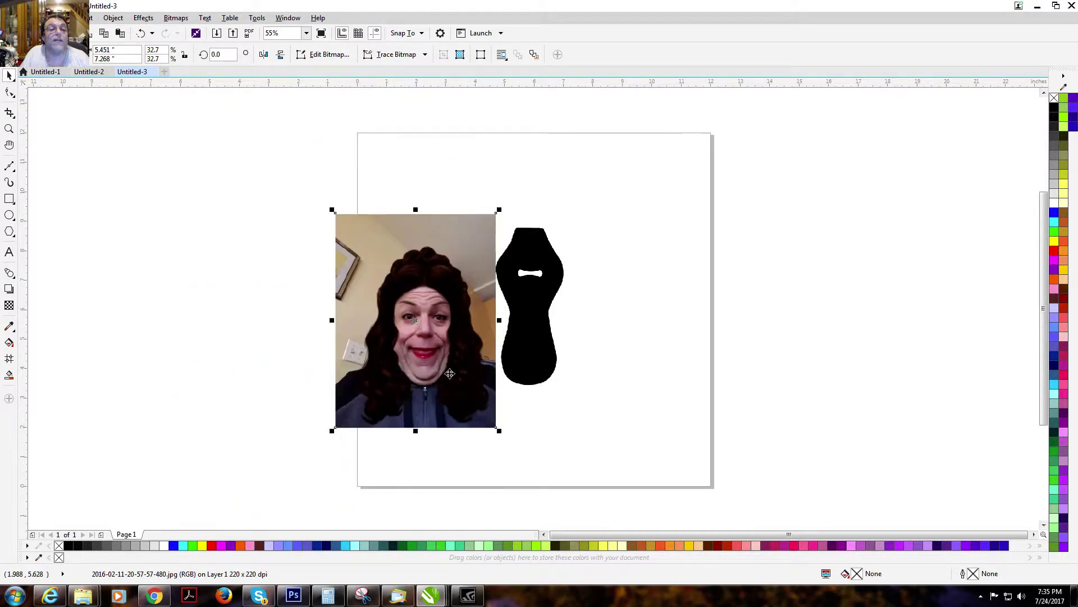
left_click_drag(500, 432, 475, 397)
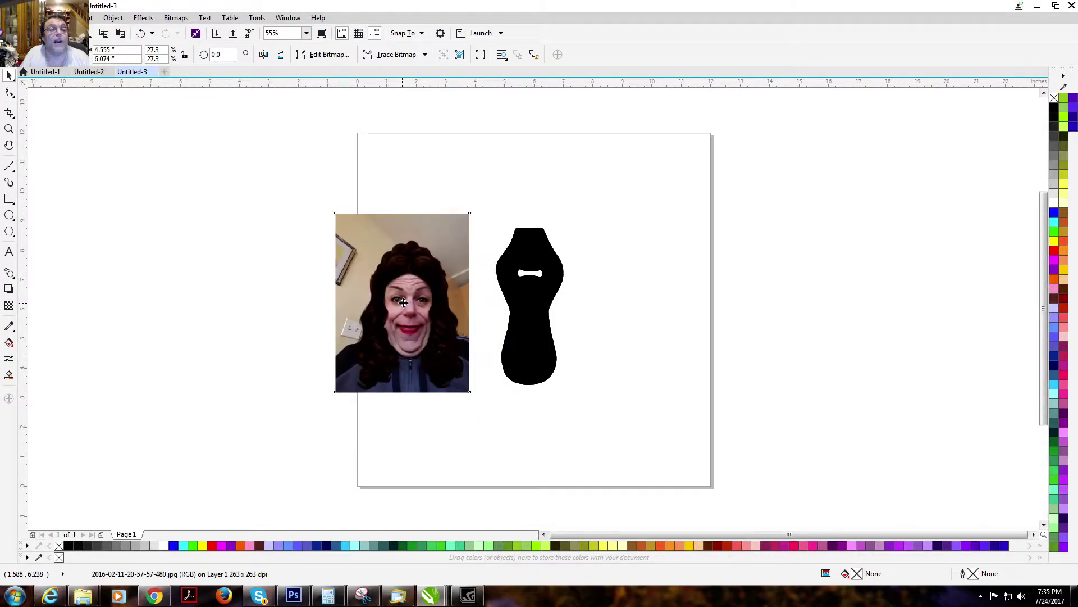
left_click_drag(412, 305, 396, 314)
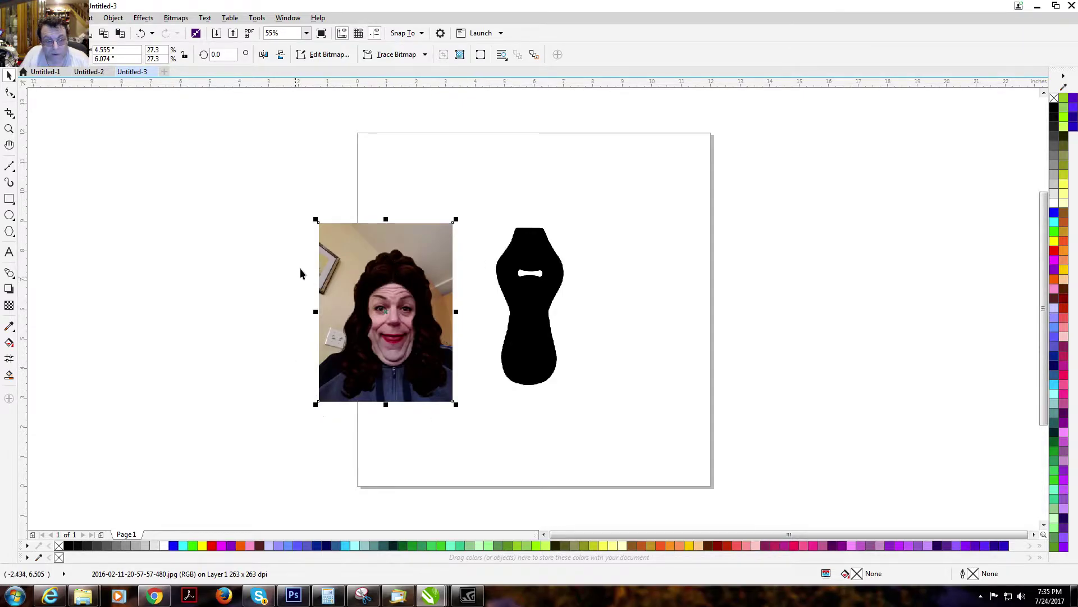
right_click(374, 276)
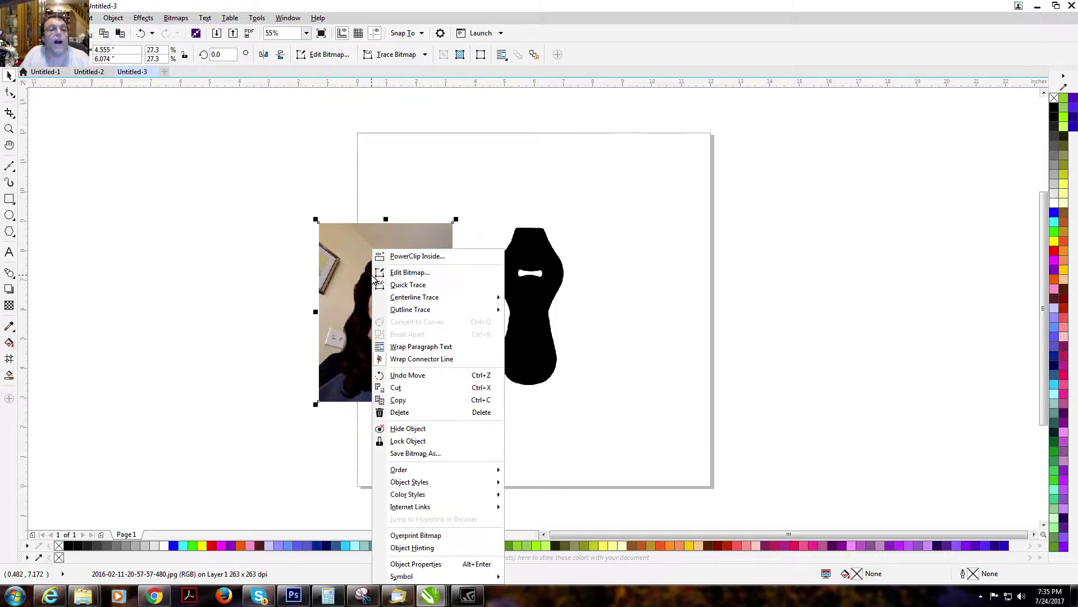
left_click(412, 257)
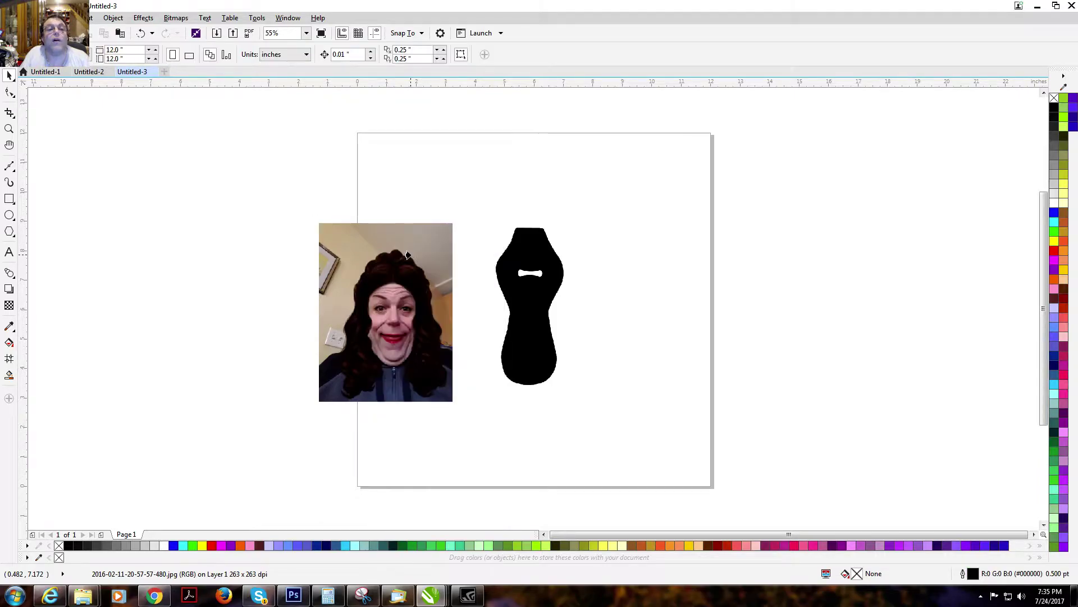
left_click(520, 306)
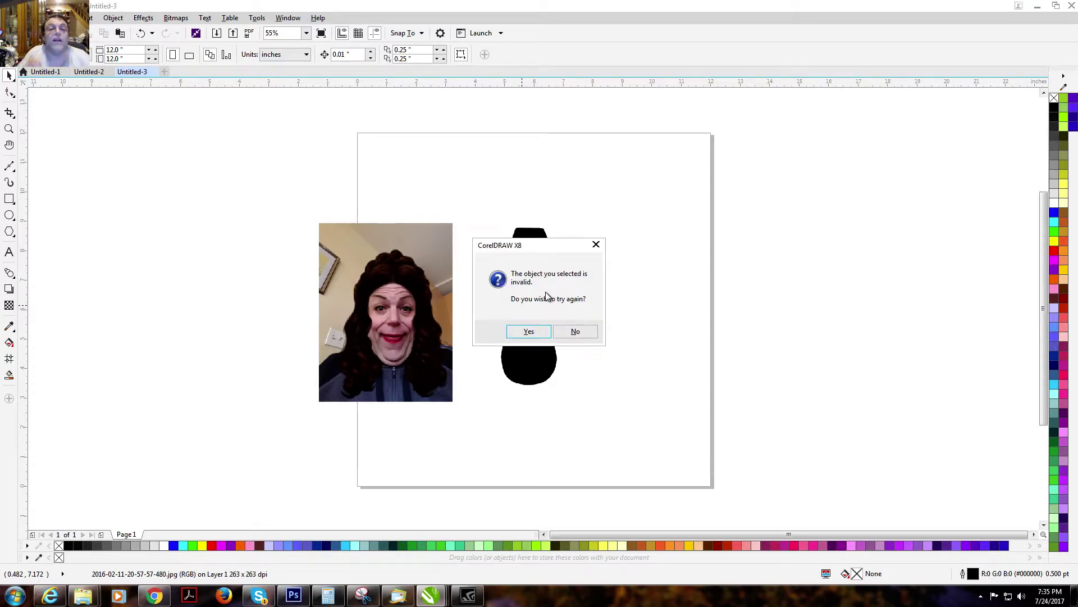
left_click(540, 331)
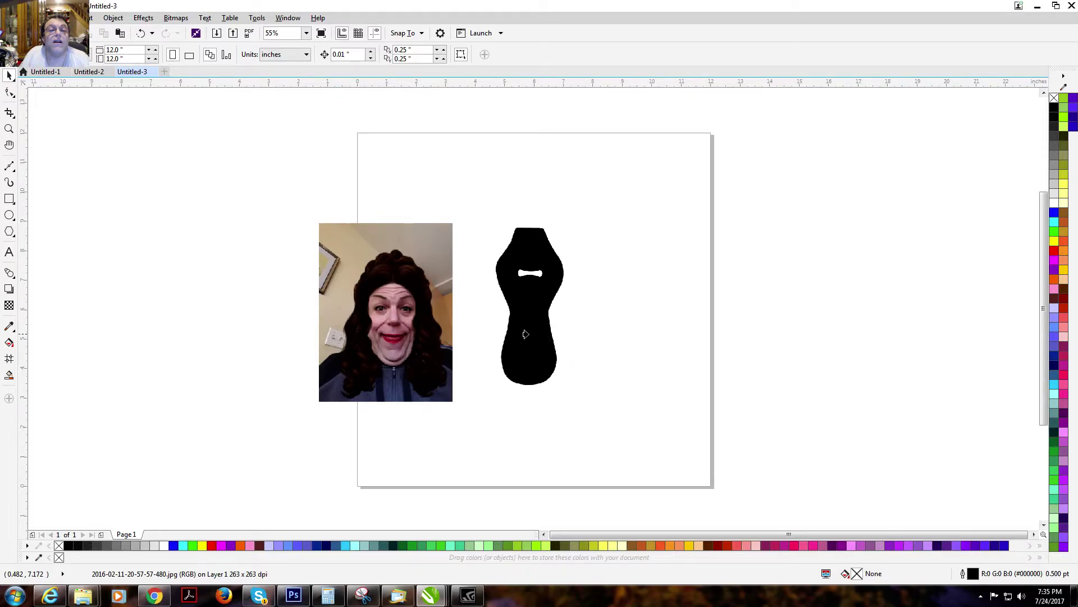
left_click(525, 334)
left_click(530, 333)
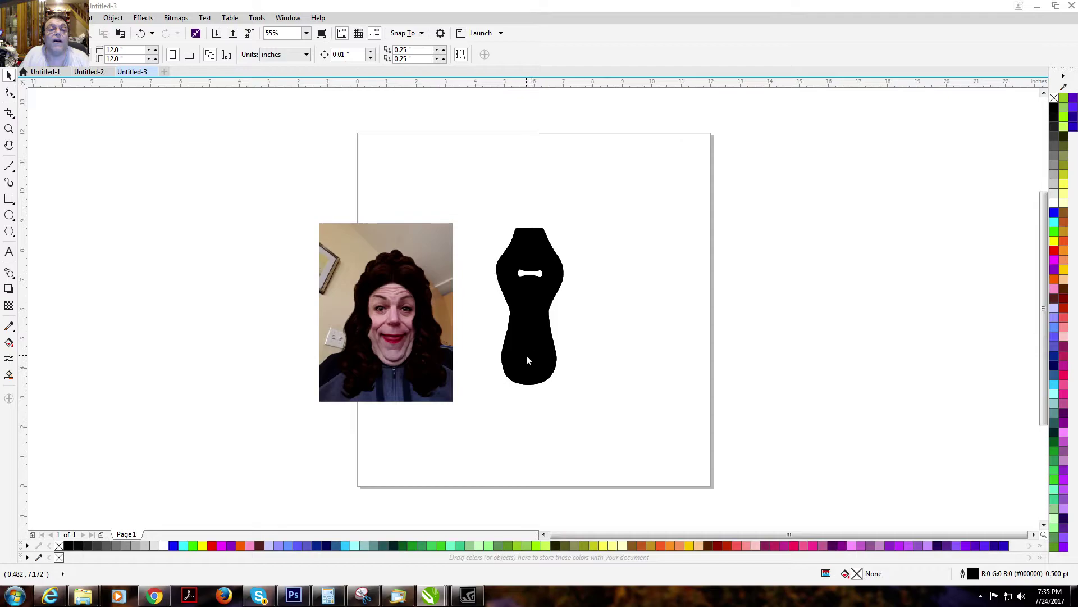
left_click(527, 355)
left_click(582, 333)
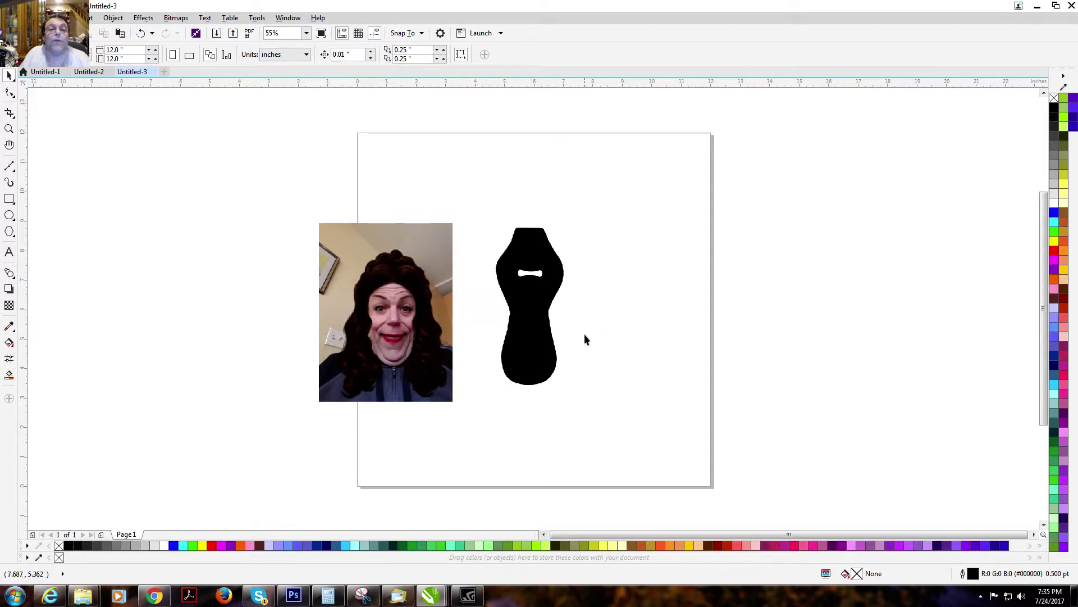
left_click(376, 298)
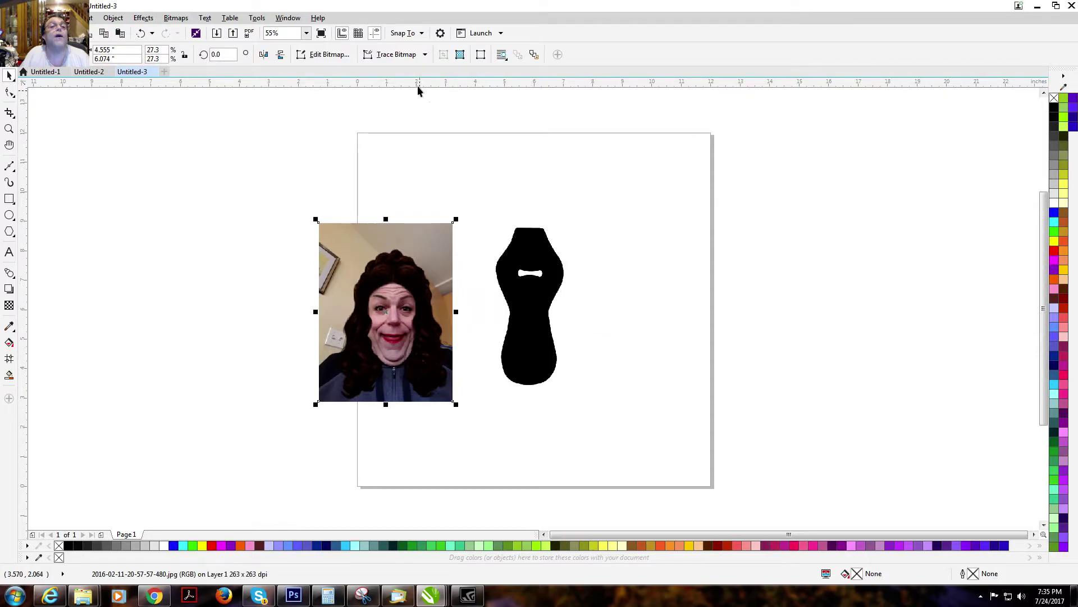
left_click(399, 60)
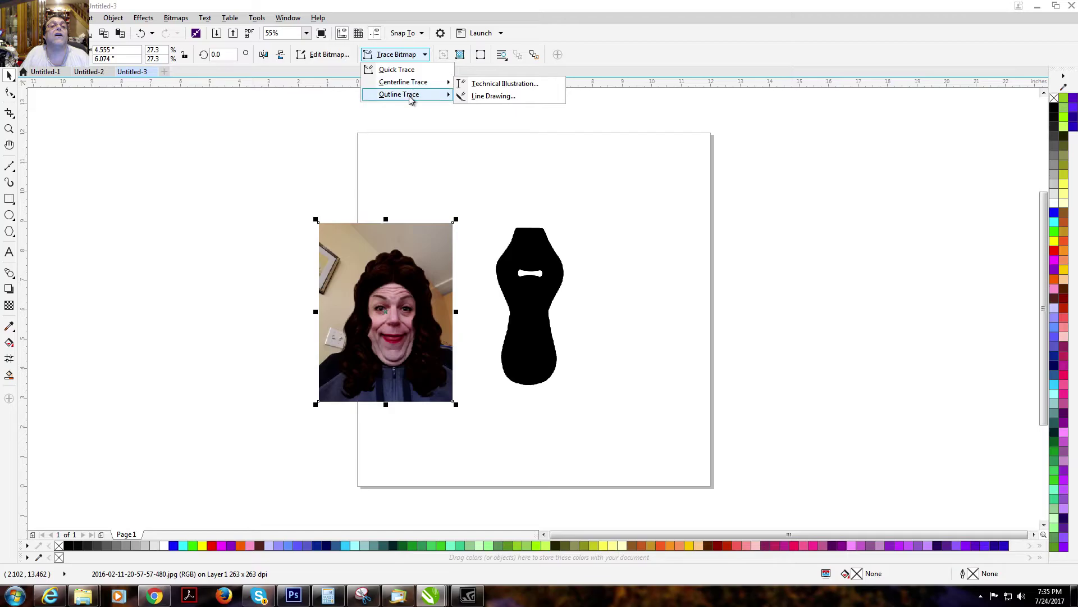
mouse_move(411, 99)
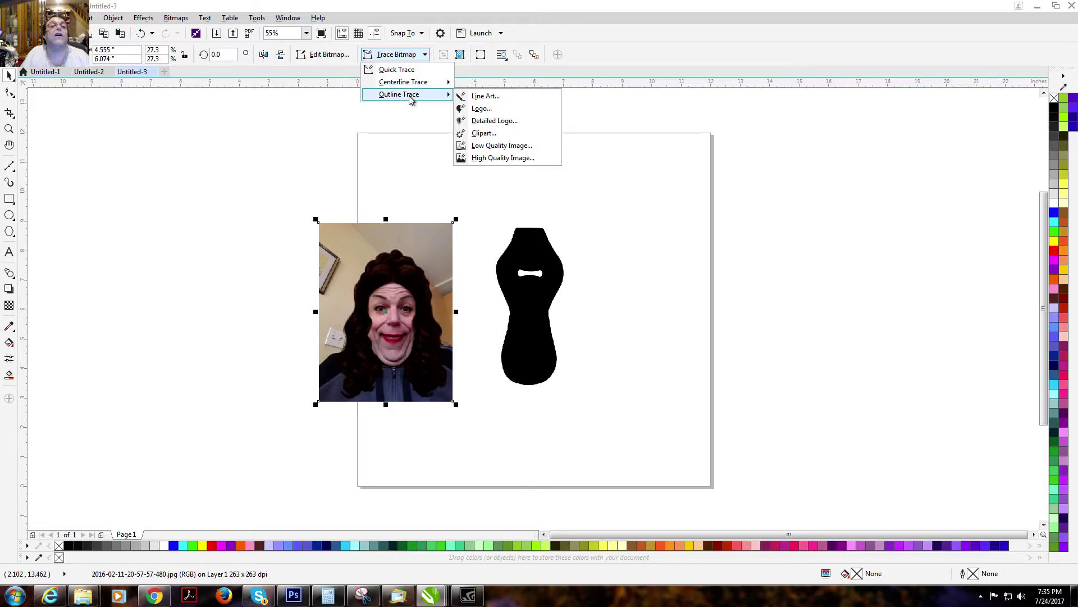
left_click(494, 121)
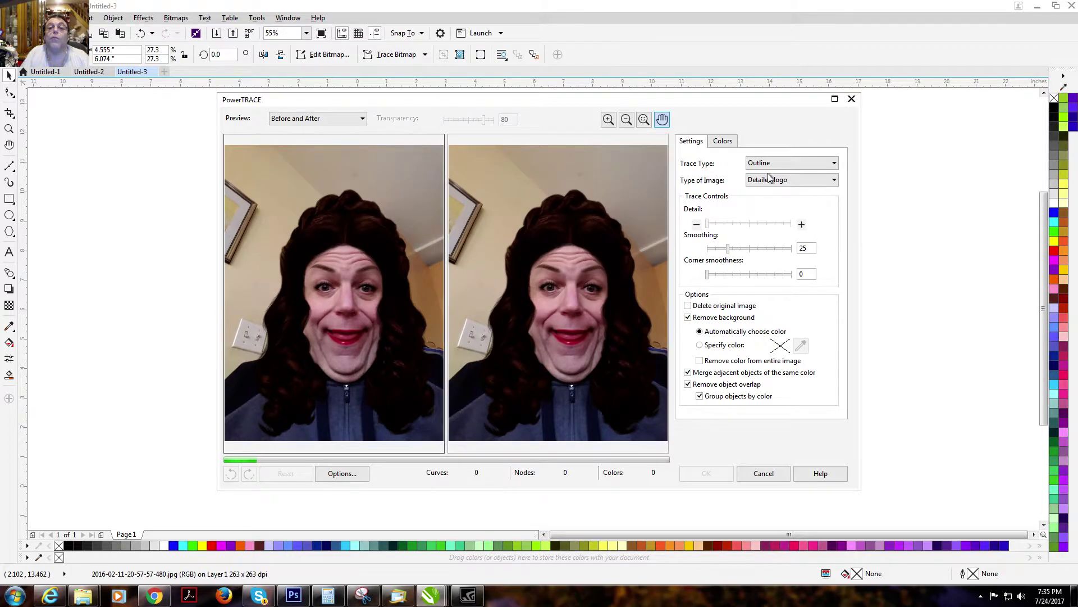
left_click(849, 99)
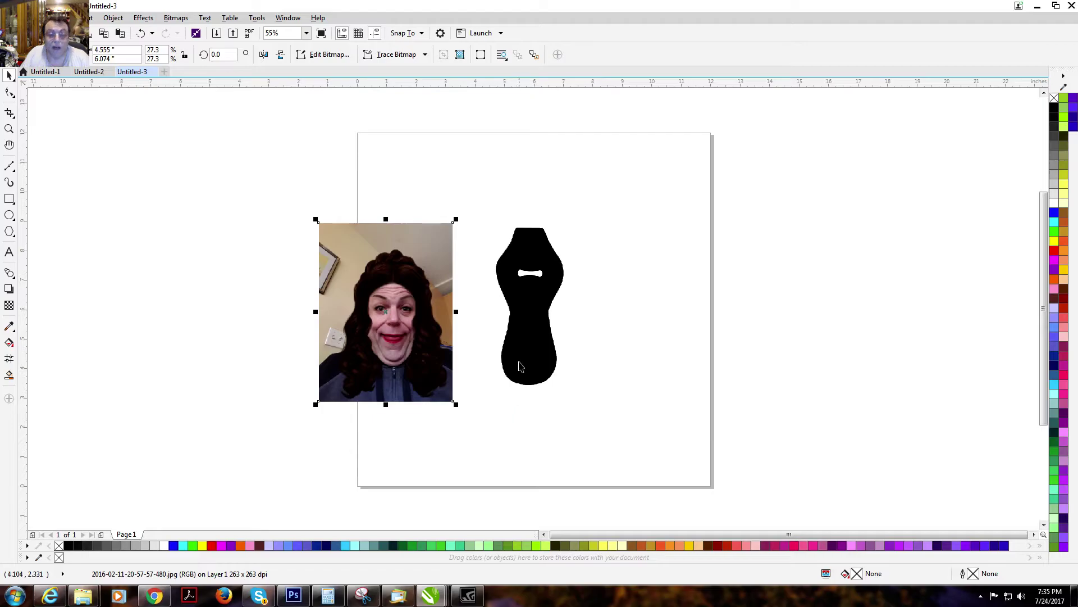
left_click(540, 332)
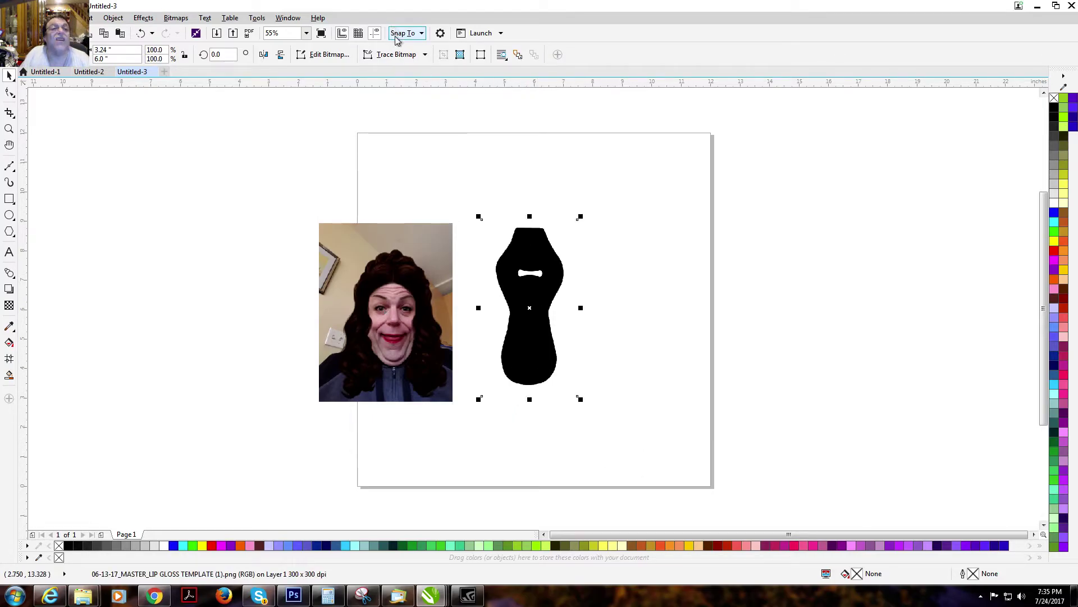
- Trace the template as a Detailed Logo, removing background and hole colours and deleting the original
left_click(398, 54)
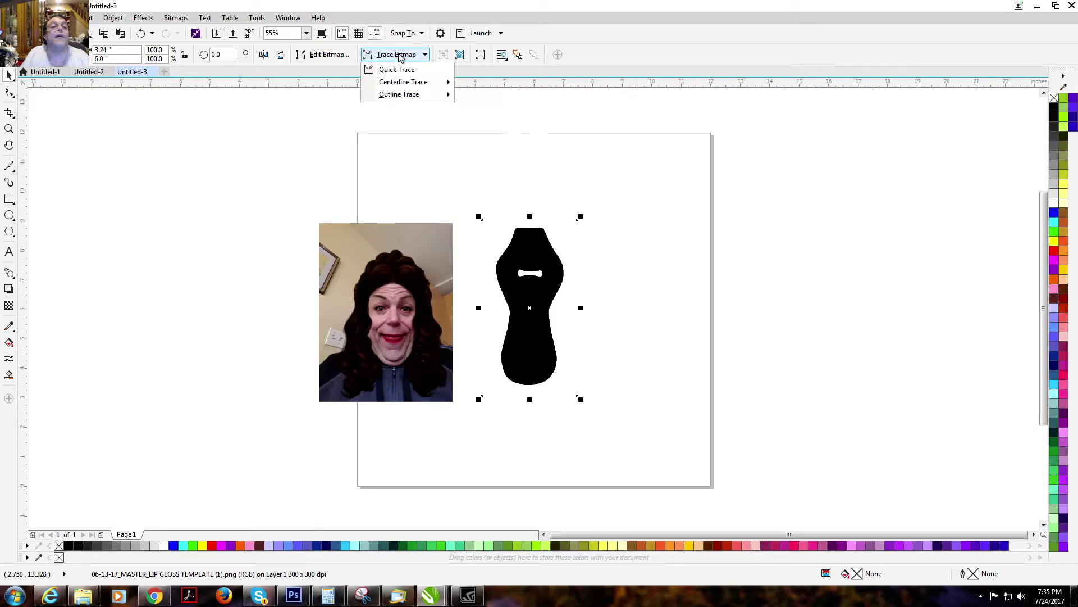
mouse_move(412, 97)
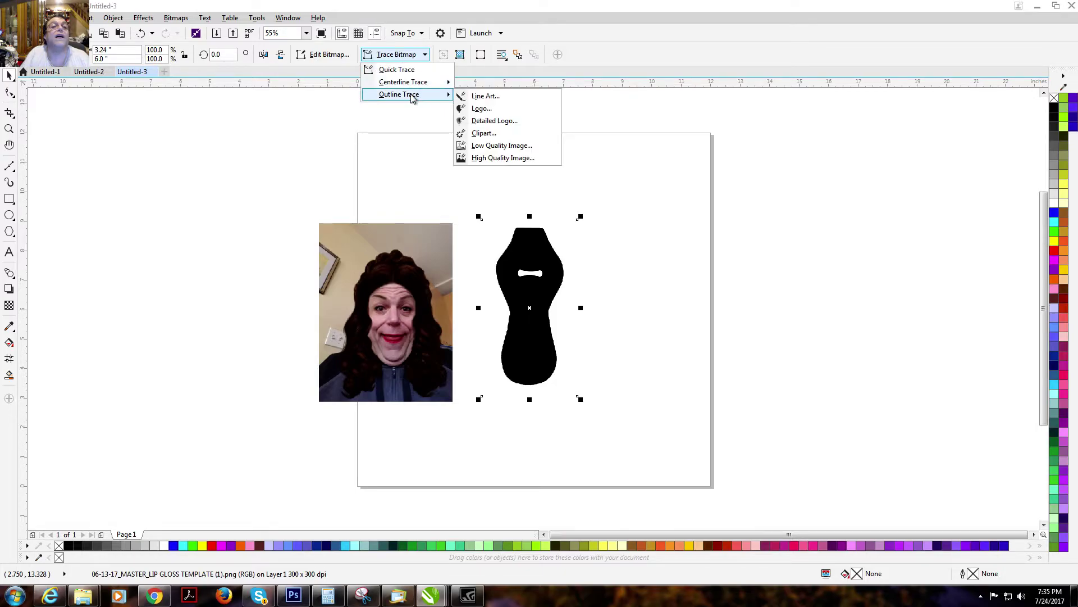
left_click(494, 120)
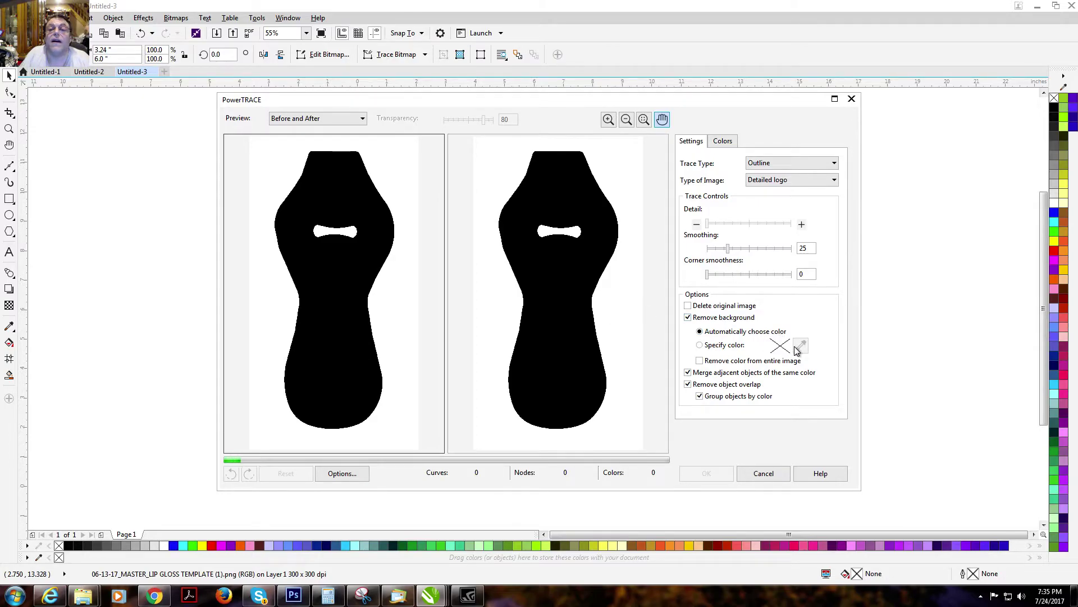
left_click(700, 345)
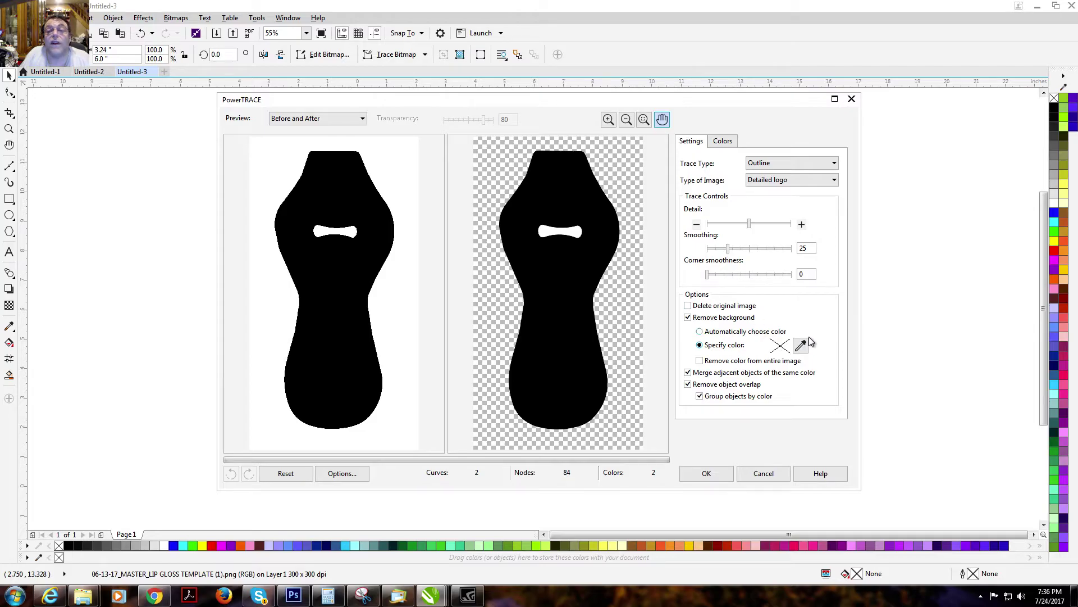
left_click(801, 345)
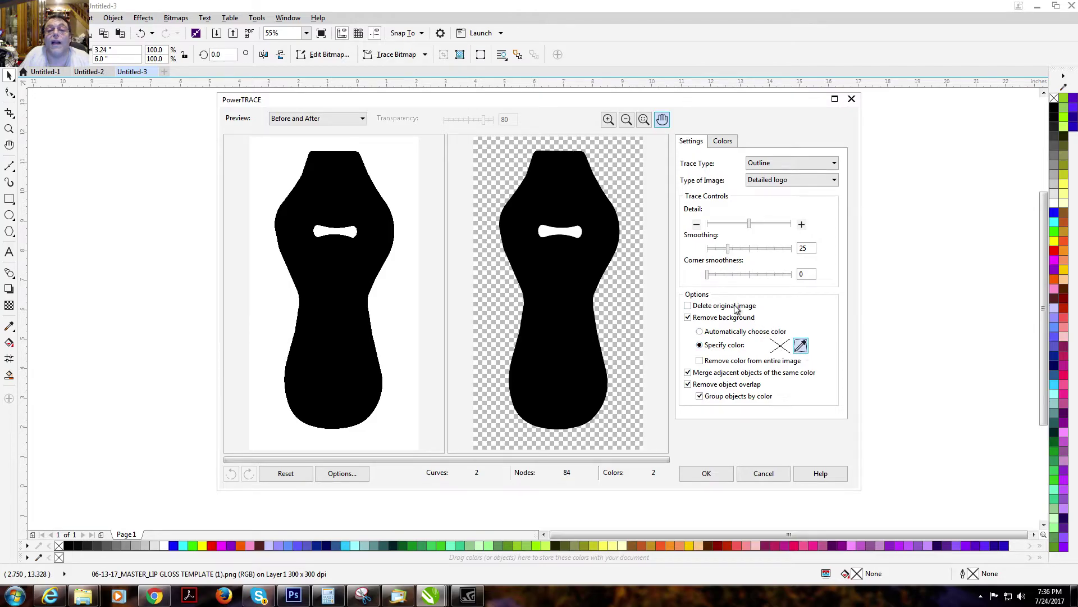
left_click(579, 230)
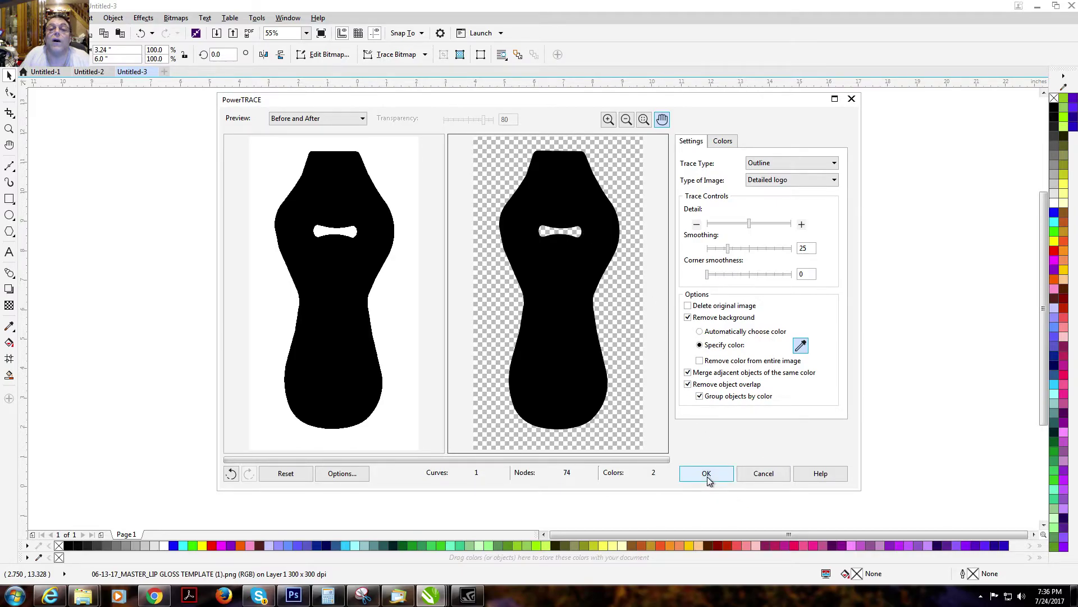
left_click(688, 306)
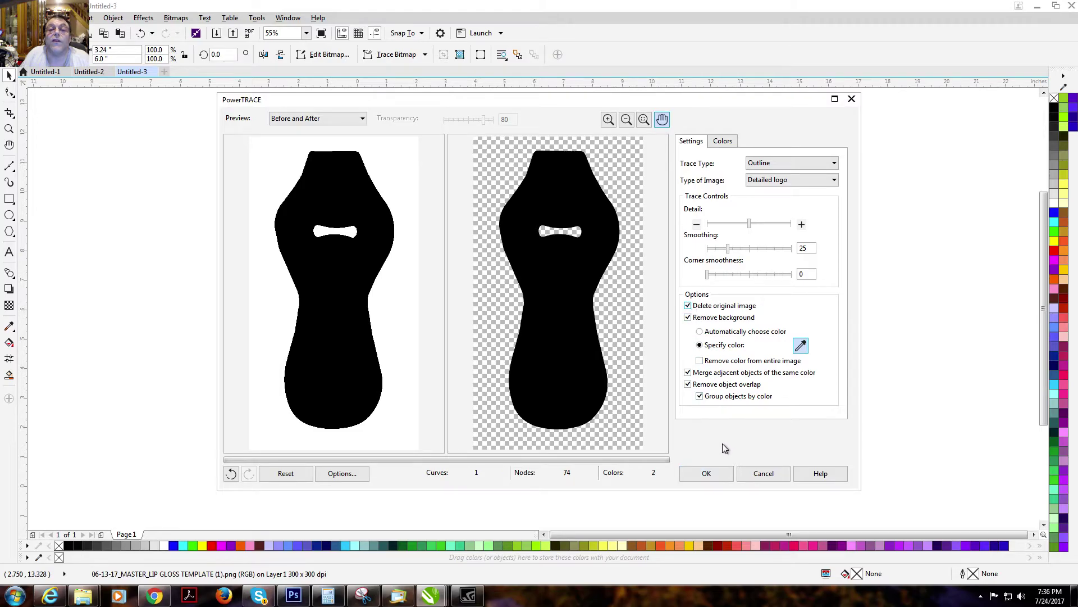
left_click(714, 476)
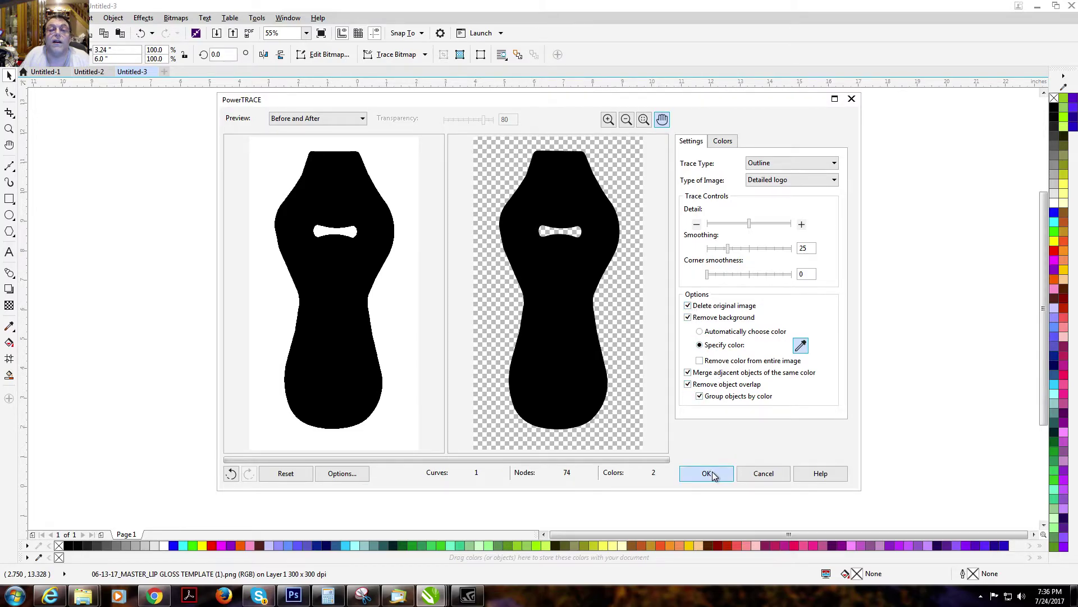
- Reposition the traced shape and photo, then PowerClip the face photo inside the lip gloss curve
mouse_move(532, 309)
left_mouse_down()
mouse_move(713, 316)
mouse_move(550, 302)
mouse_move(543, 316)
left_mouse_up()
left_click(389, 315)
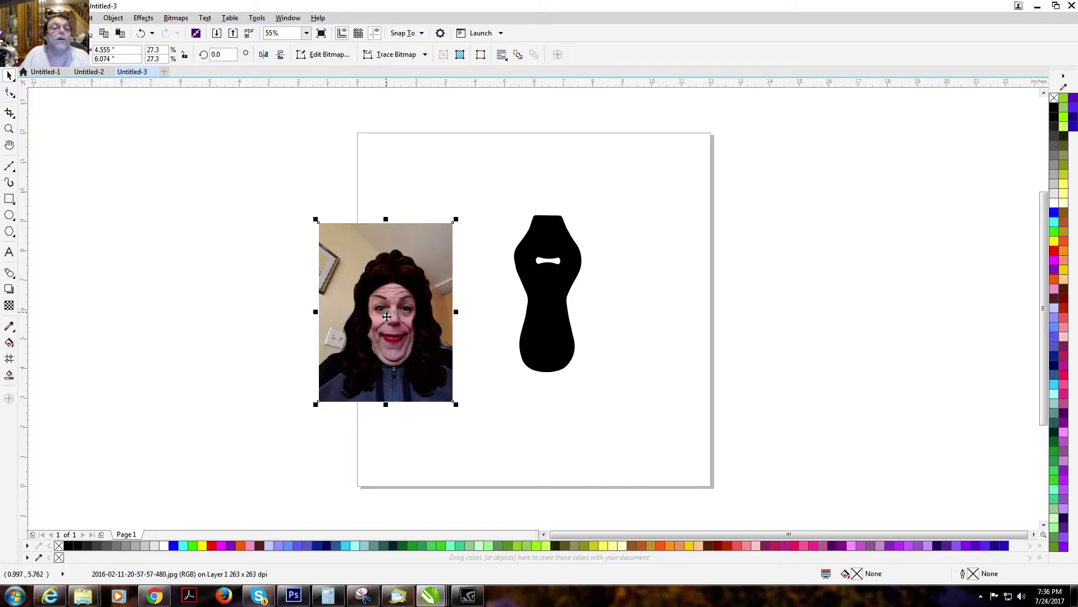
left_click_drag(390, 314, 376, 280)
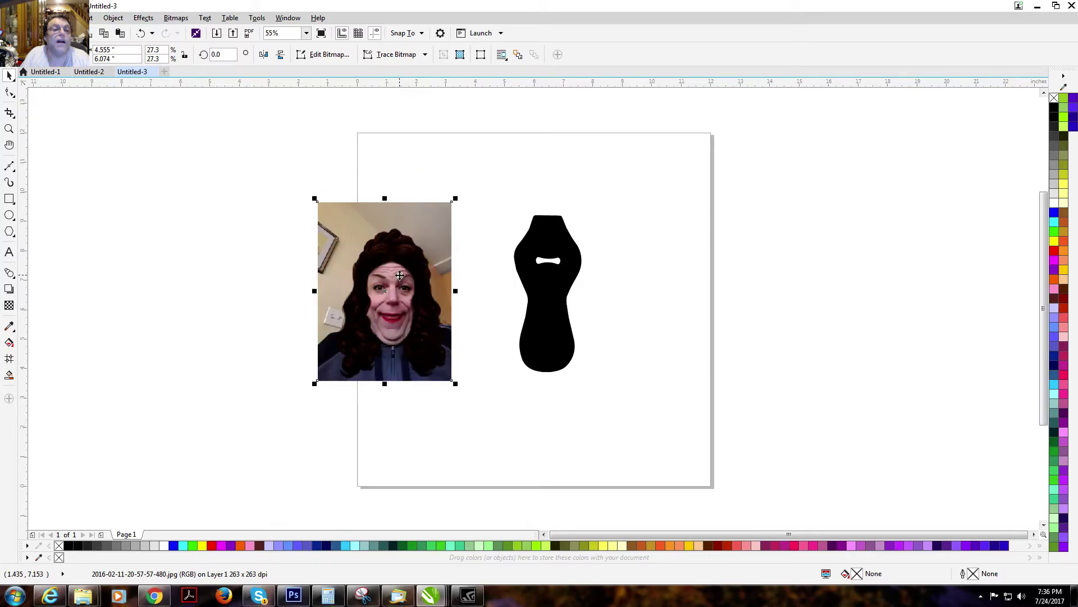
right_click(373, 245)
key("Escape")
key("Escape")
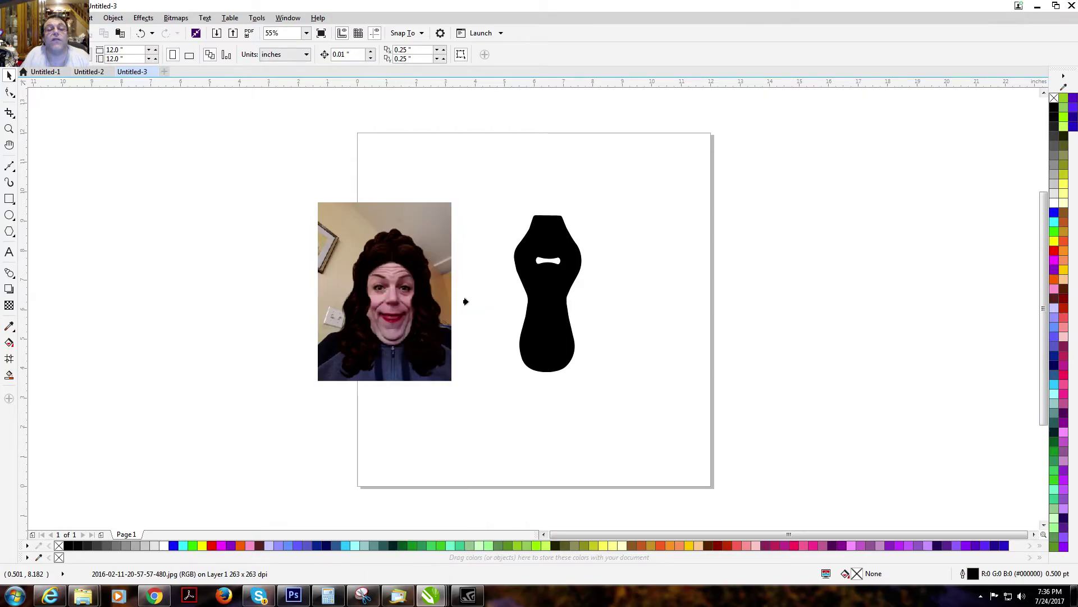
left_click(545, 302)
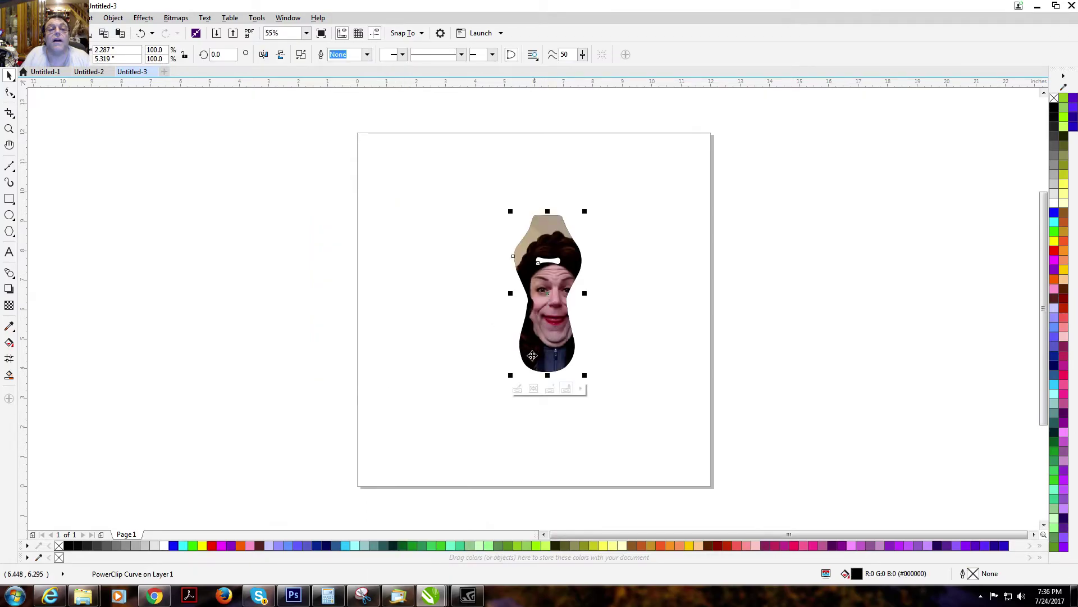
- Scale the clipped face photo down to 24.5% and shift it right to centre it
left_click(533, 389)
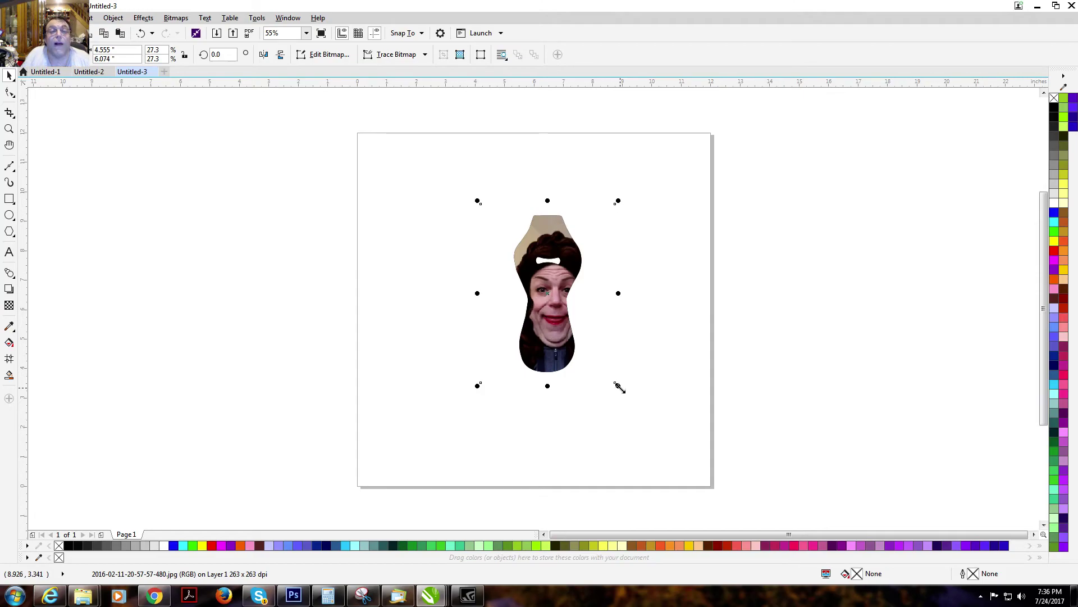
left_click_drag(618, 387, 619, 387)
left_click_drag(616, 386, 612, 382)
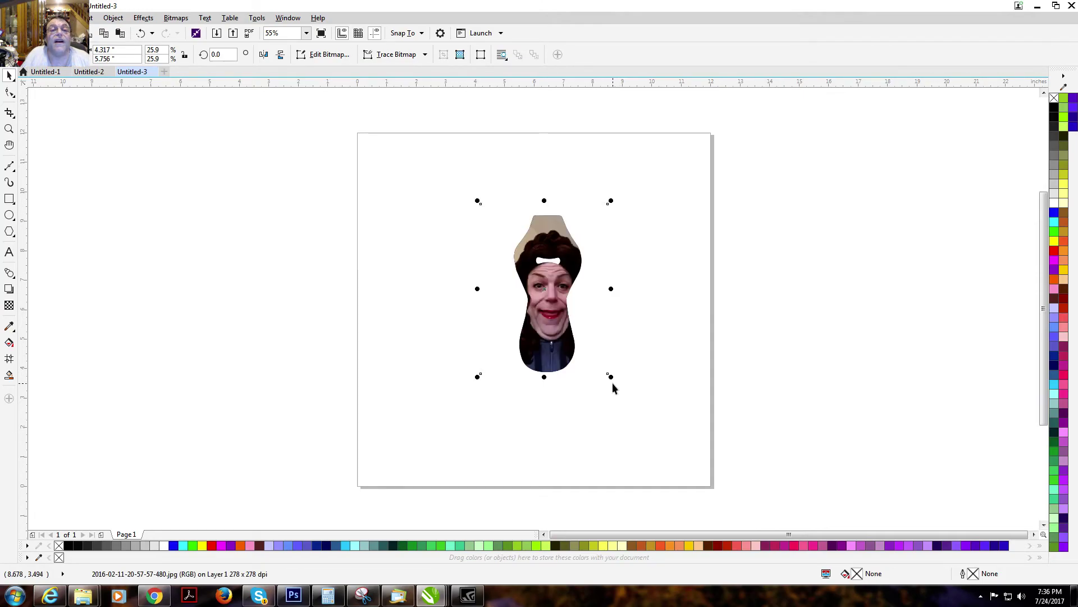
left_click(662, 198)
left_click(560, 285)
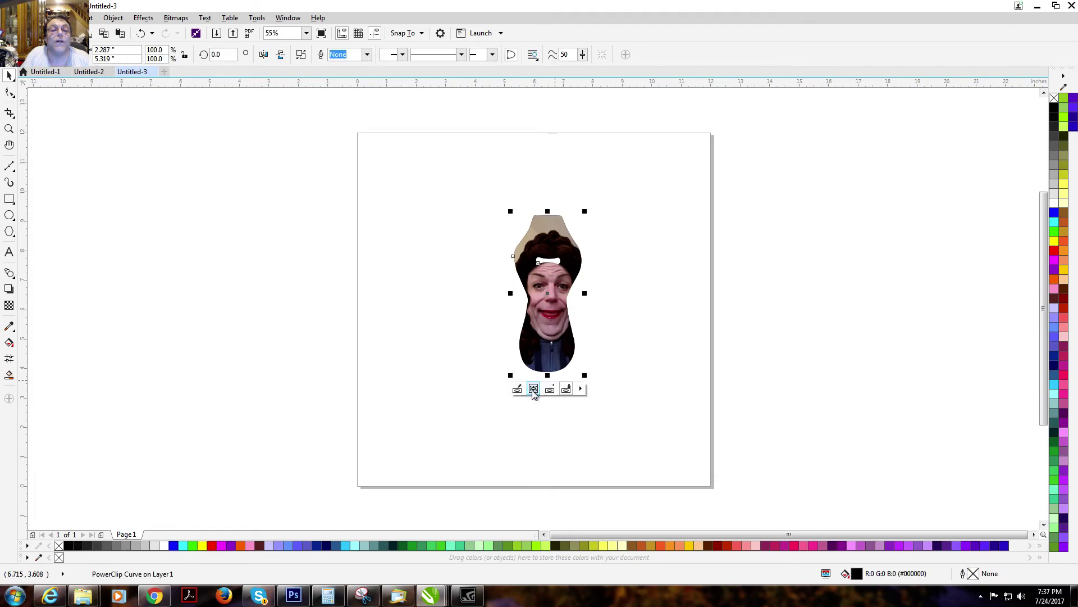
left_click(533, 388)
left_click_drag(614, 201, 607, 202)
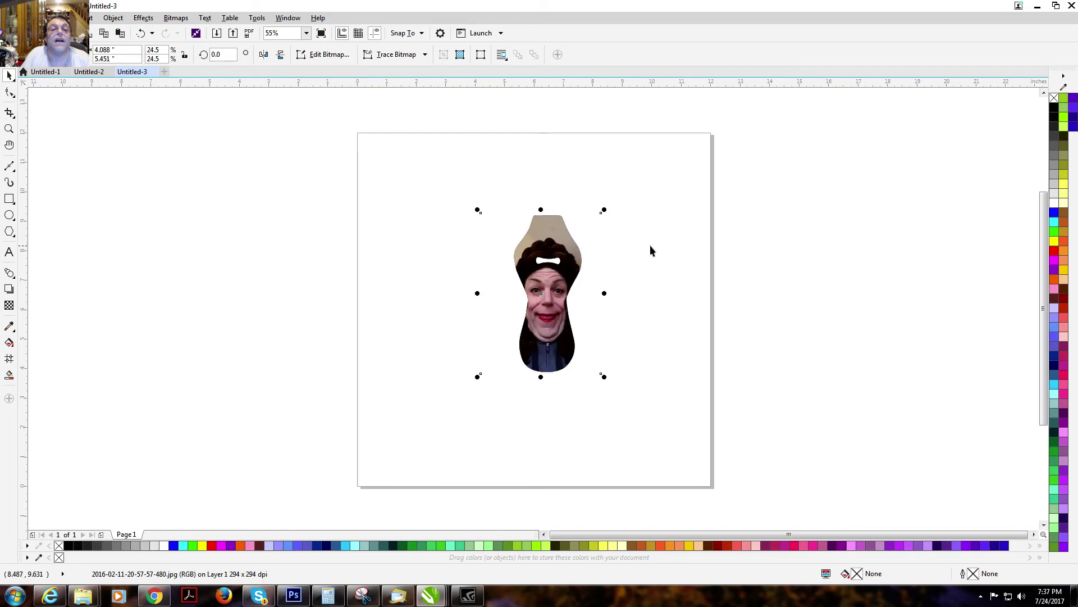
left_click_drag(538, 296, 545, 295)
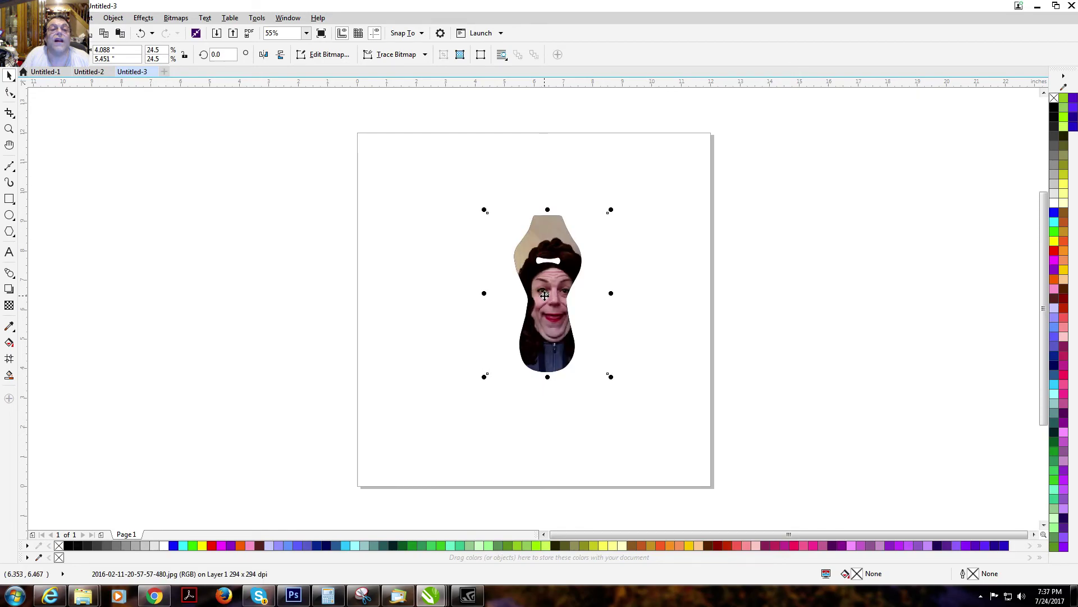
left_click(668, 298)
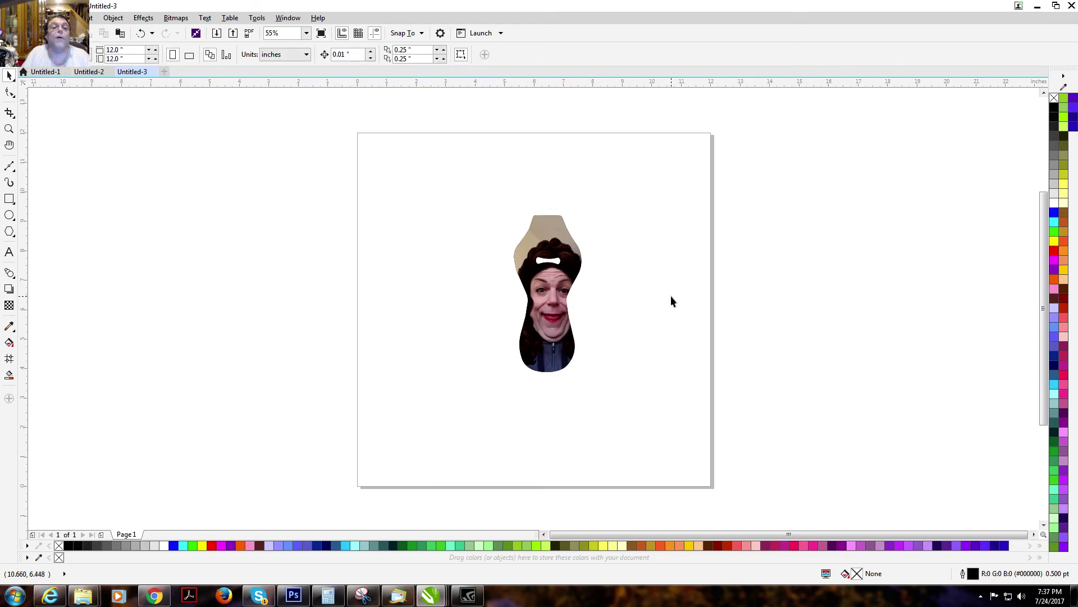